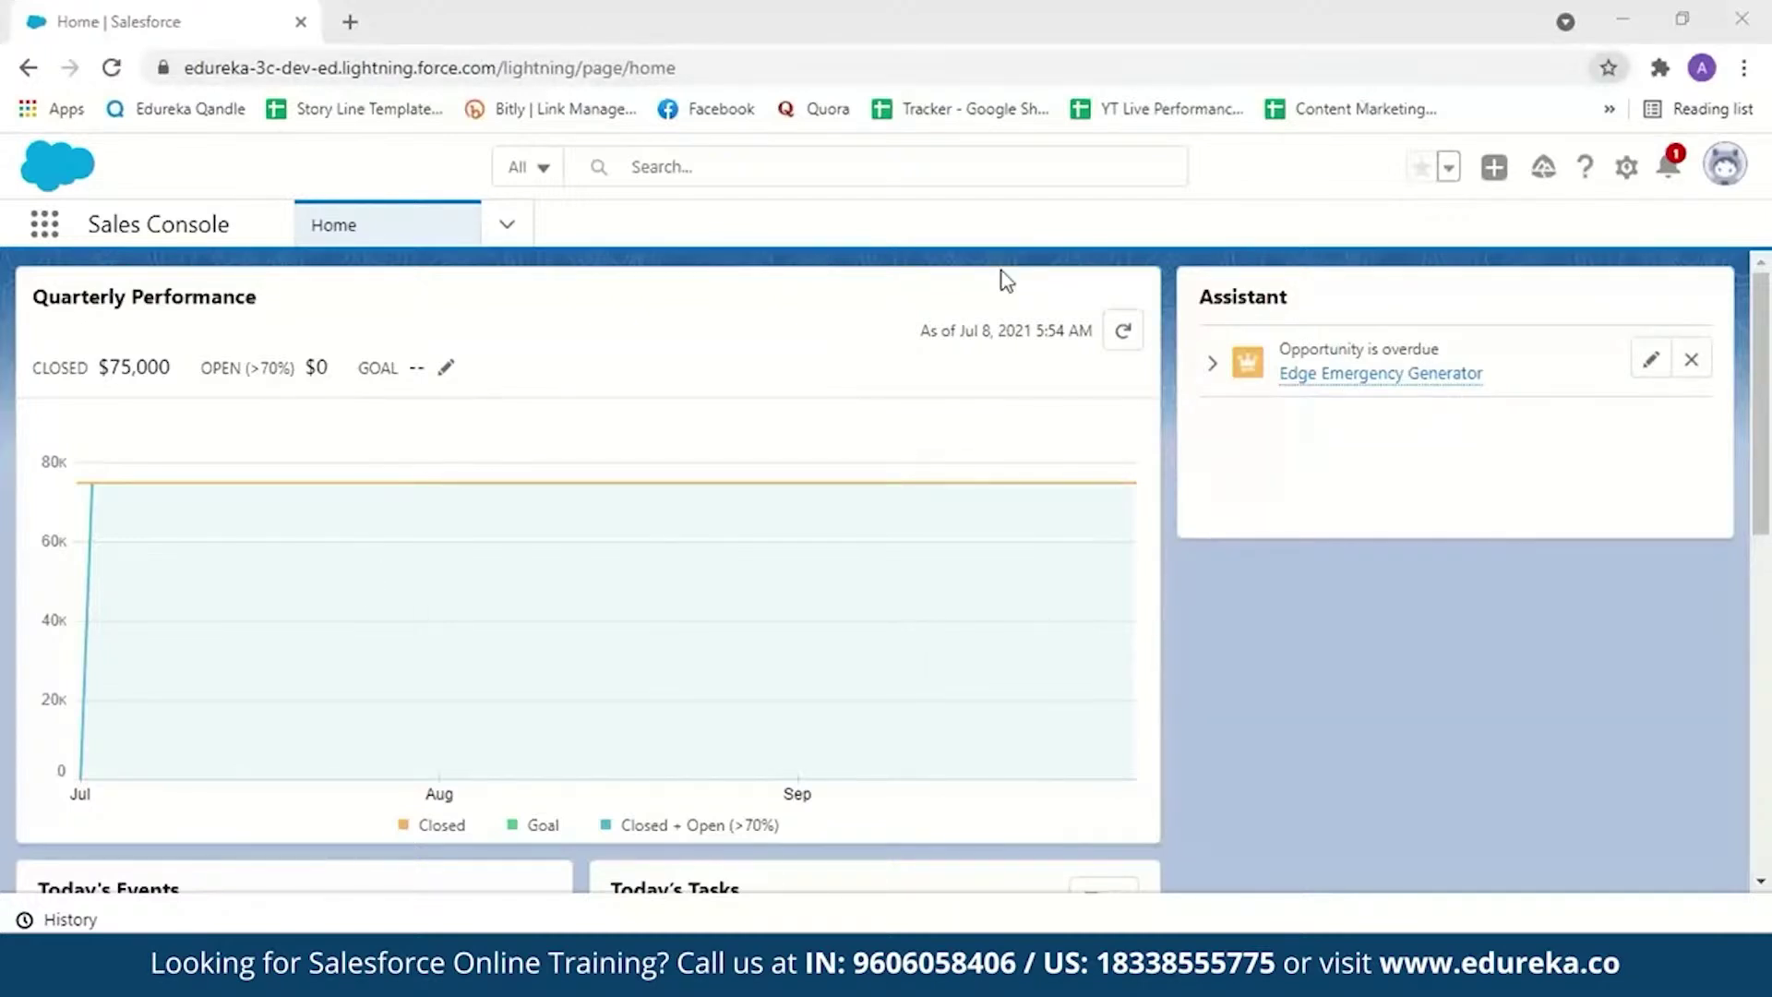
# Step: Open Setup in a new tab from the gear menu and search Quick Find for 'users' to show All Users
pyautogui.click(1629, 176)
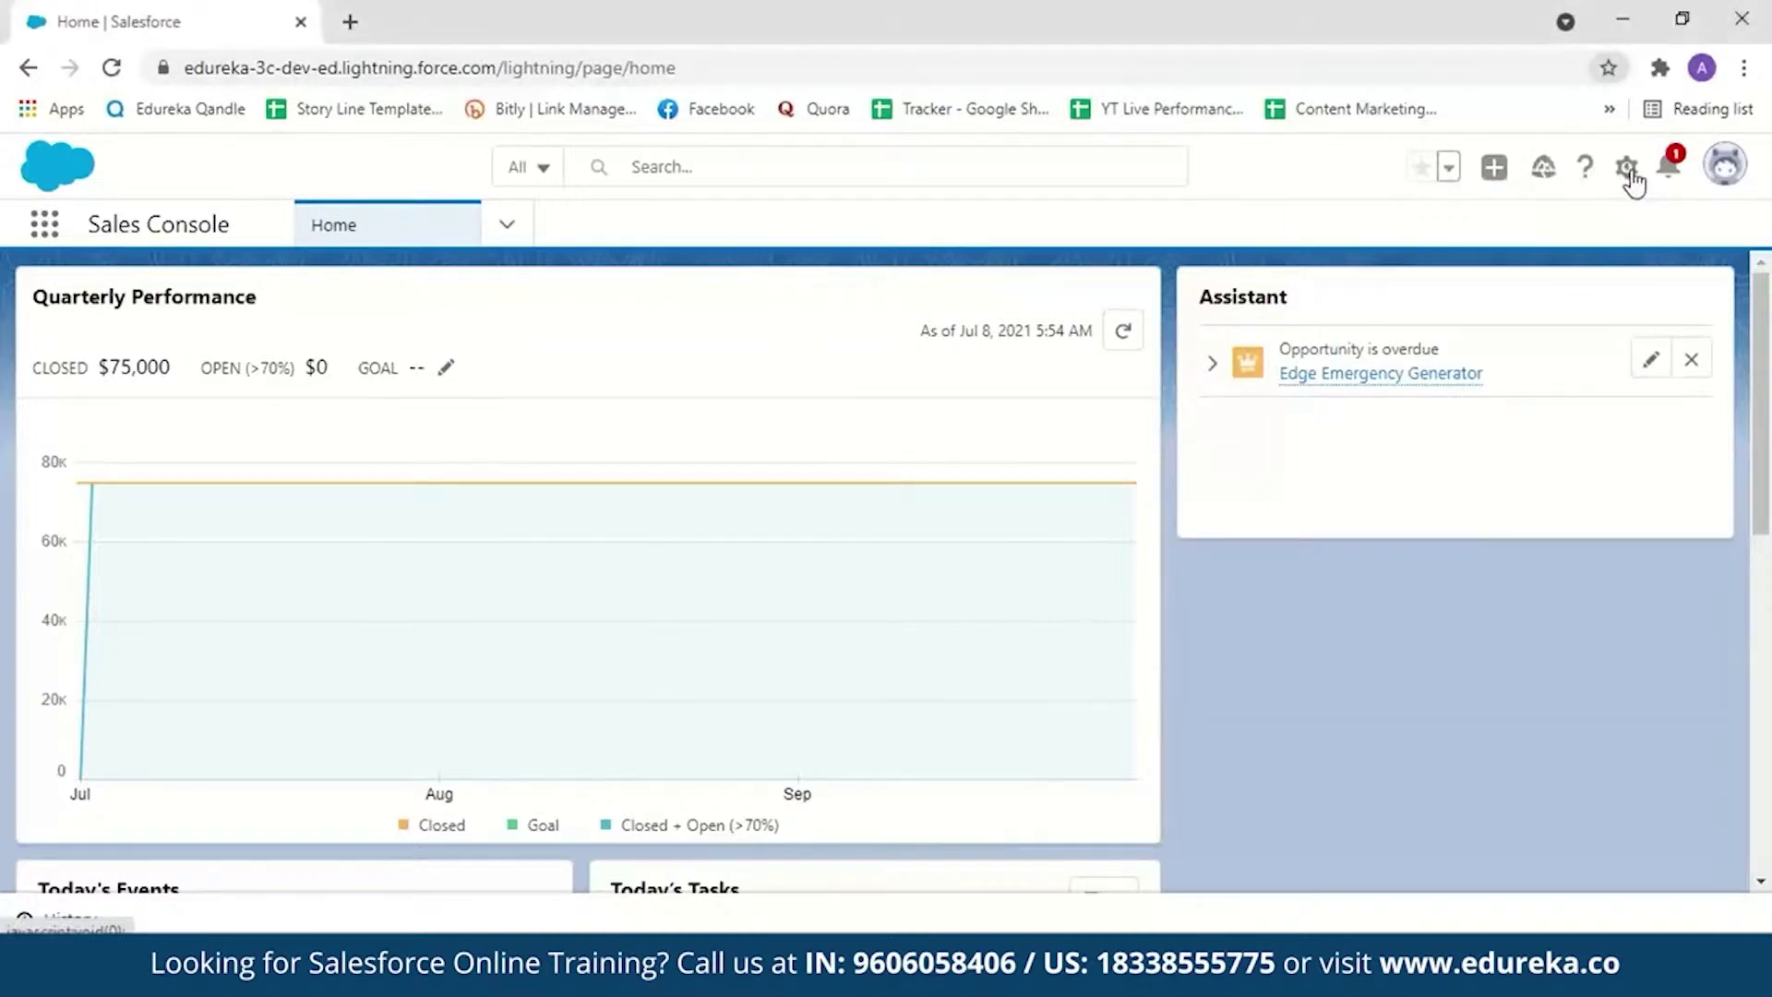
pyautogui.click(1525, 264)
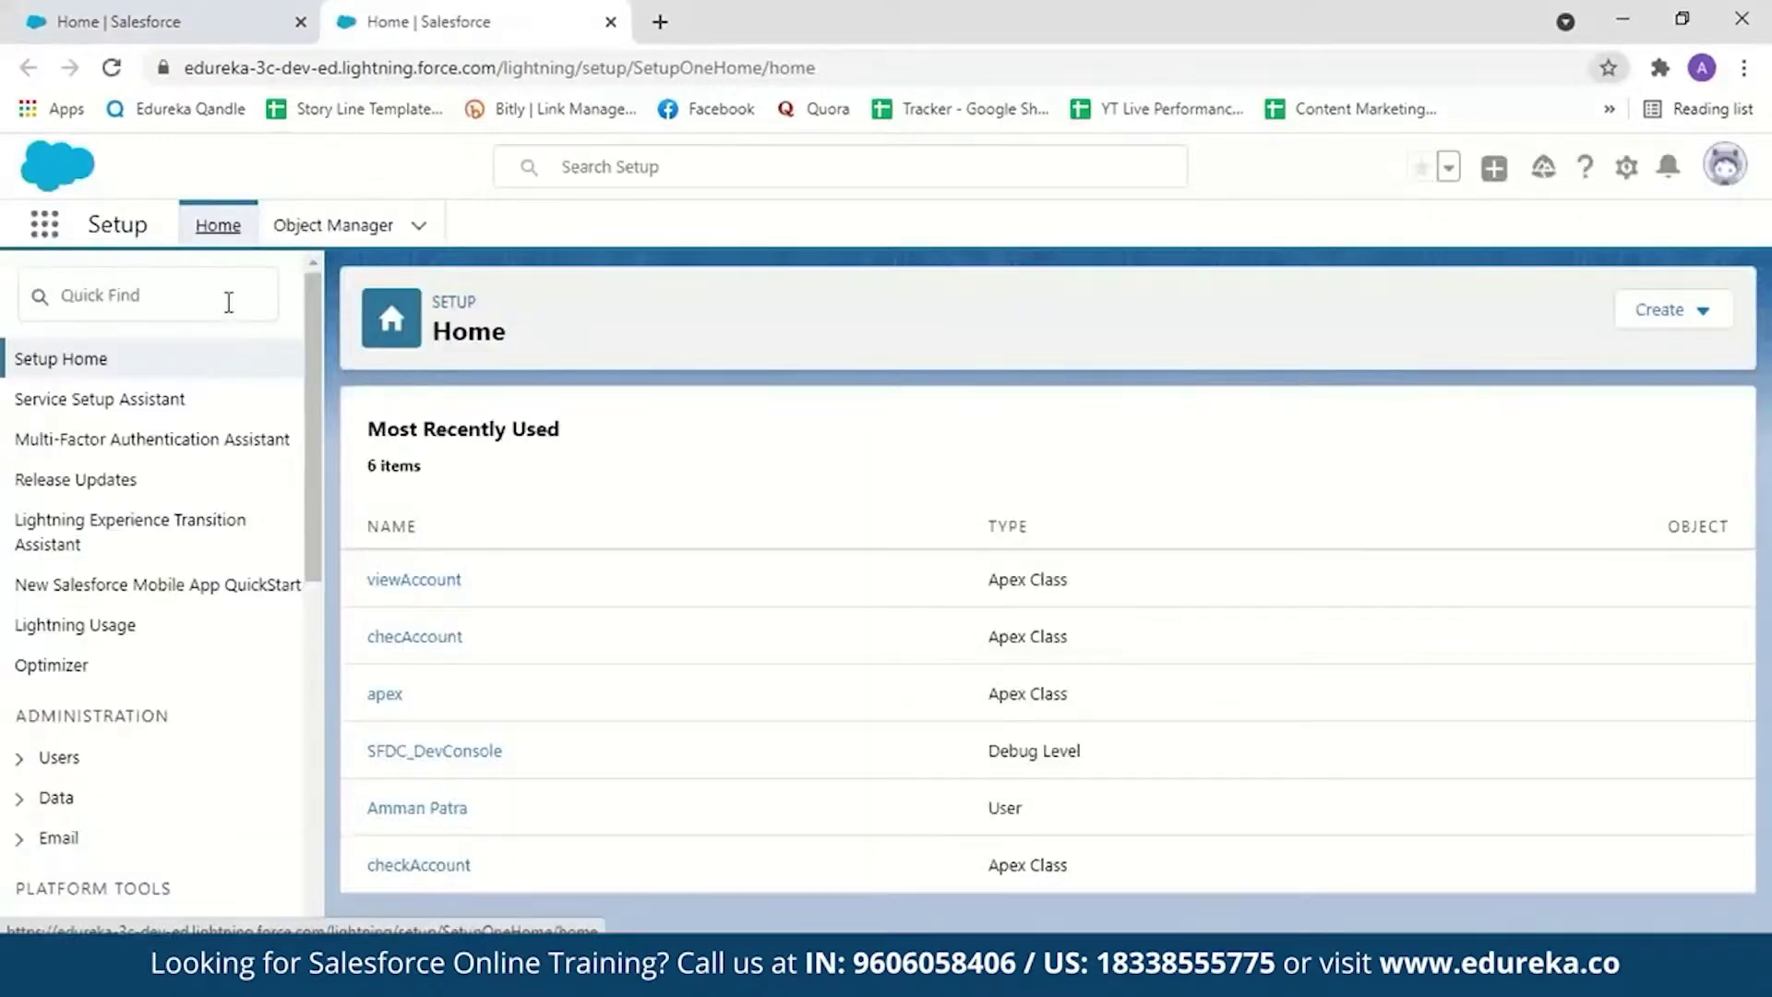
pyautogui.click(228, 302)
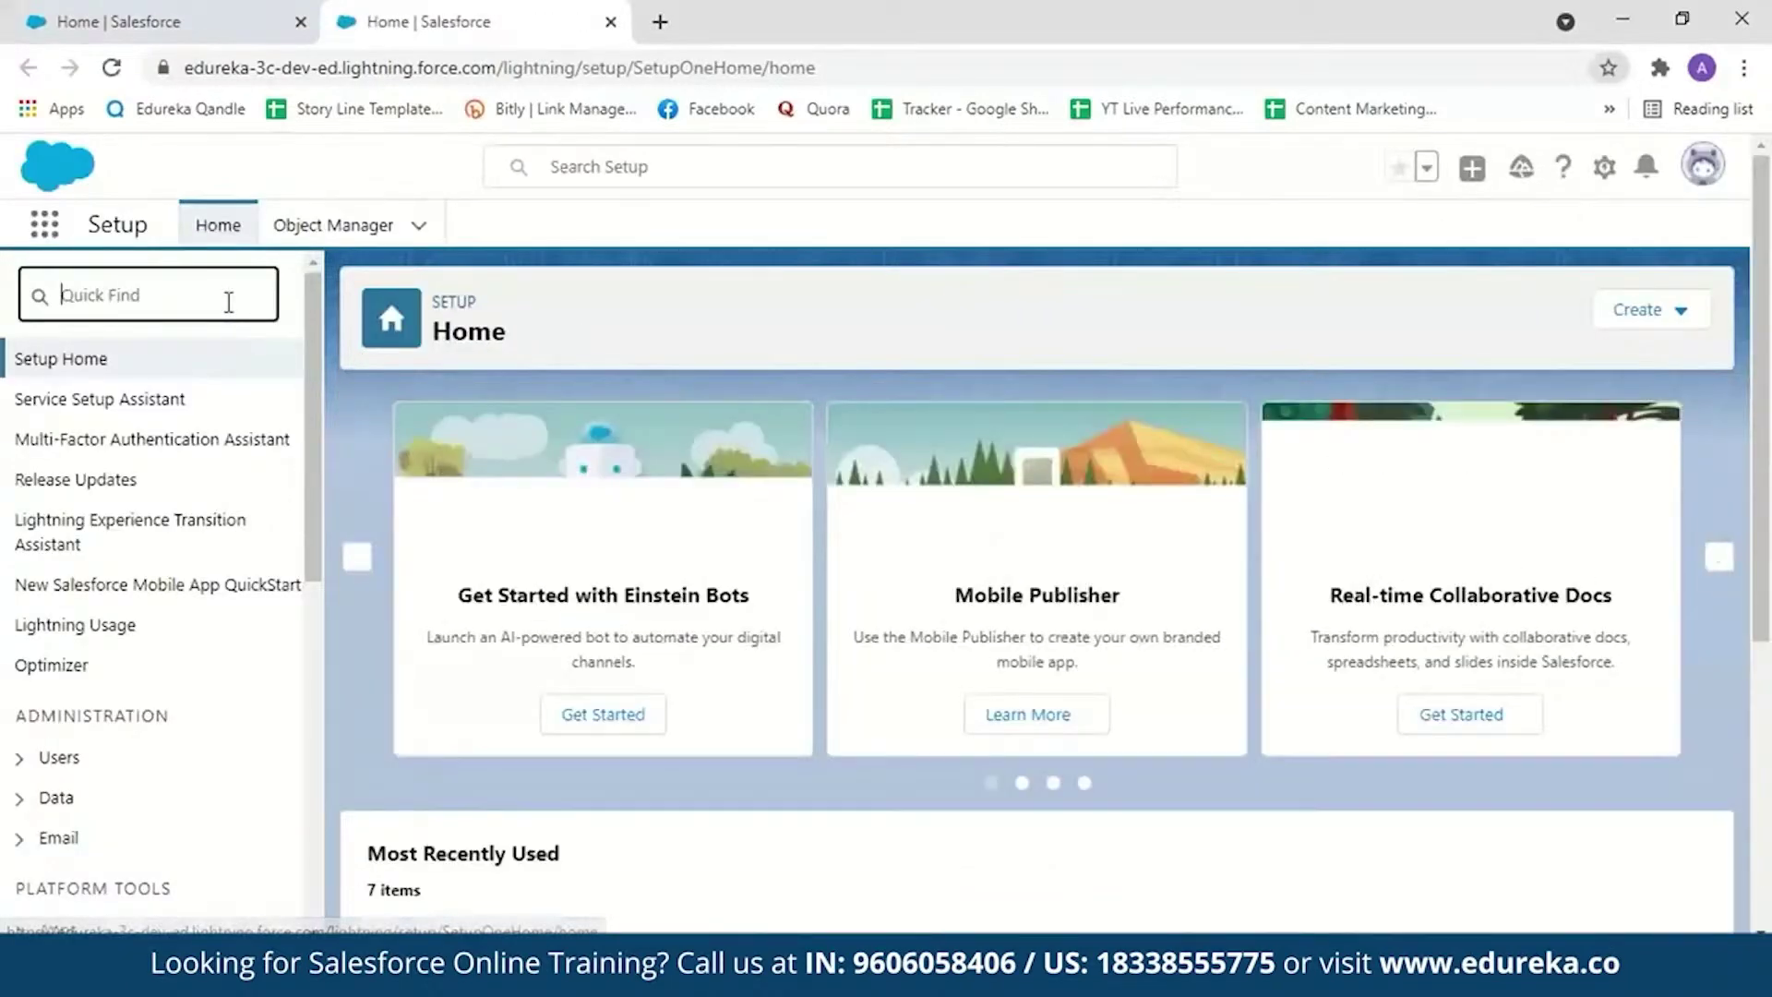
pyautogui.write('users')
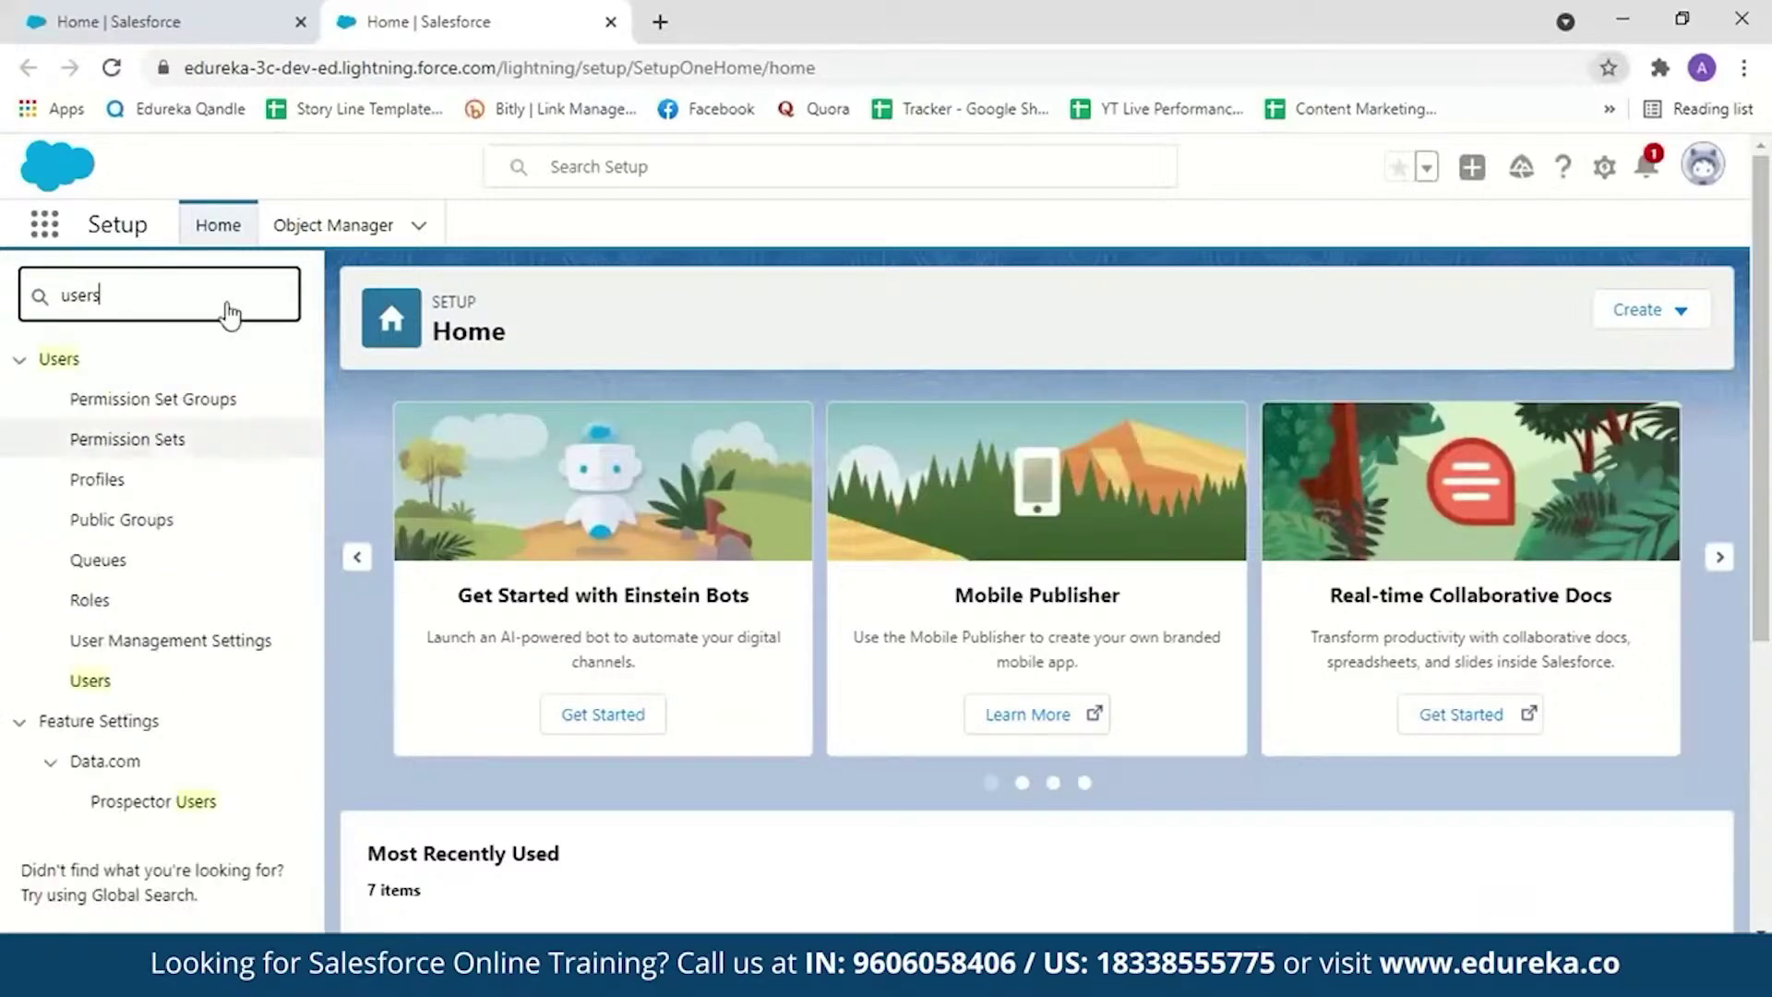
pyautogui.click(90, 683)
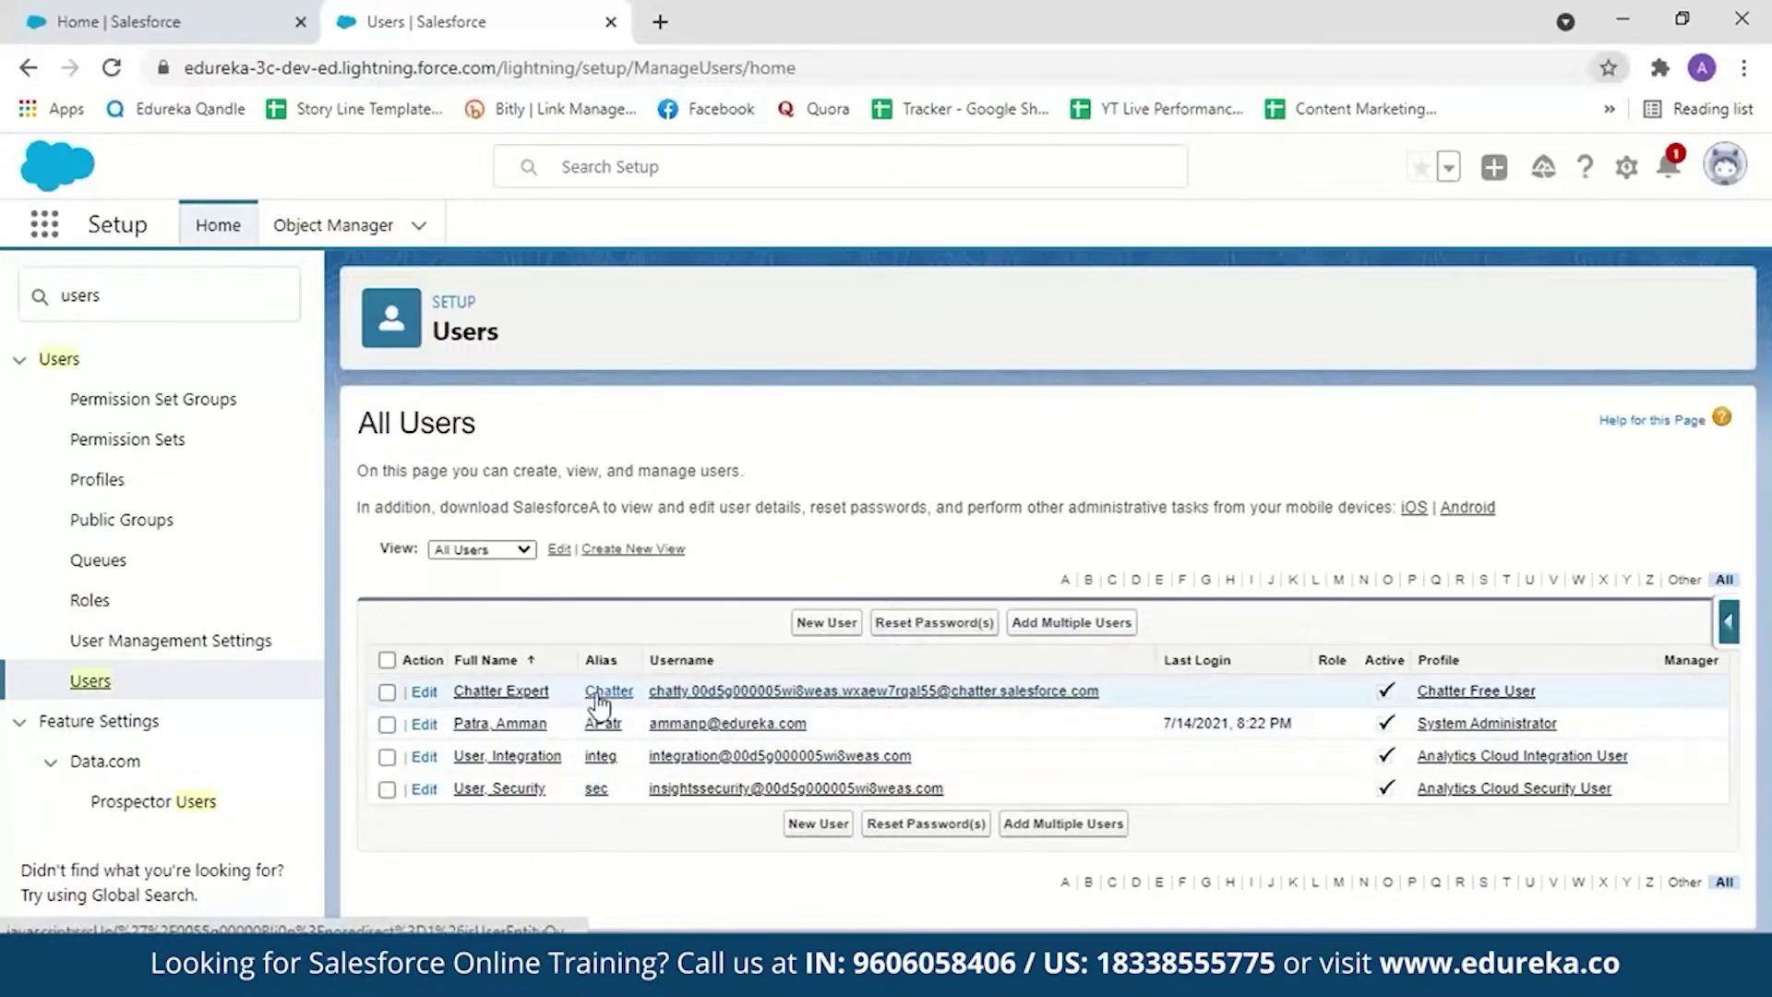
pyautogui.click(814, 624)
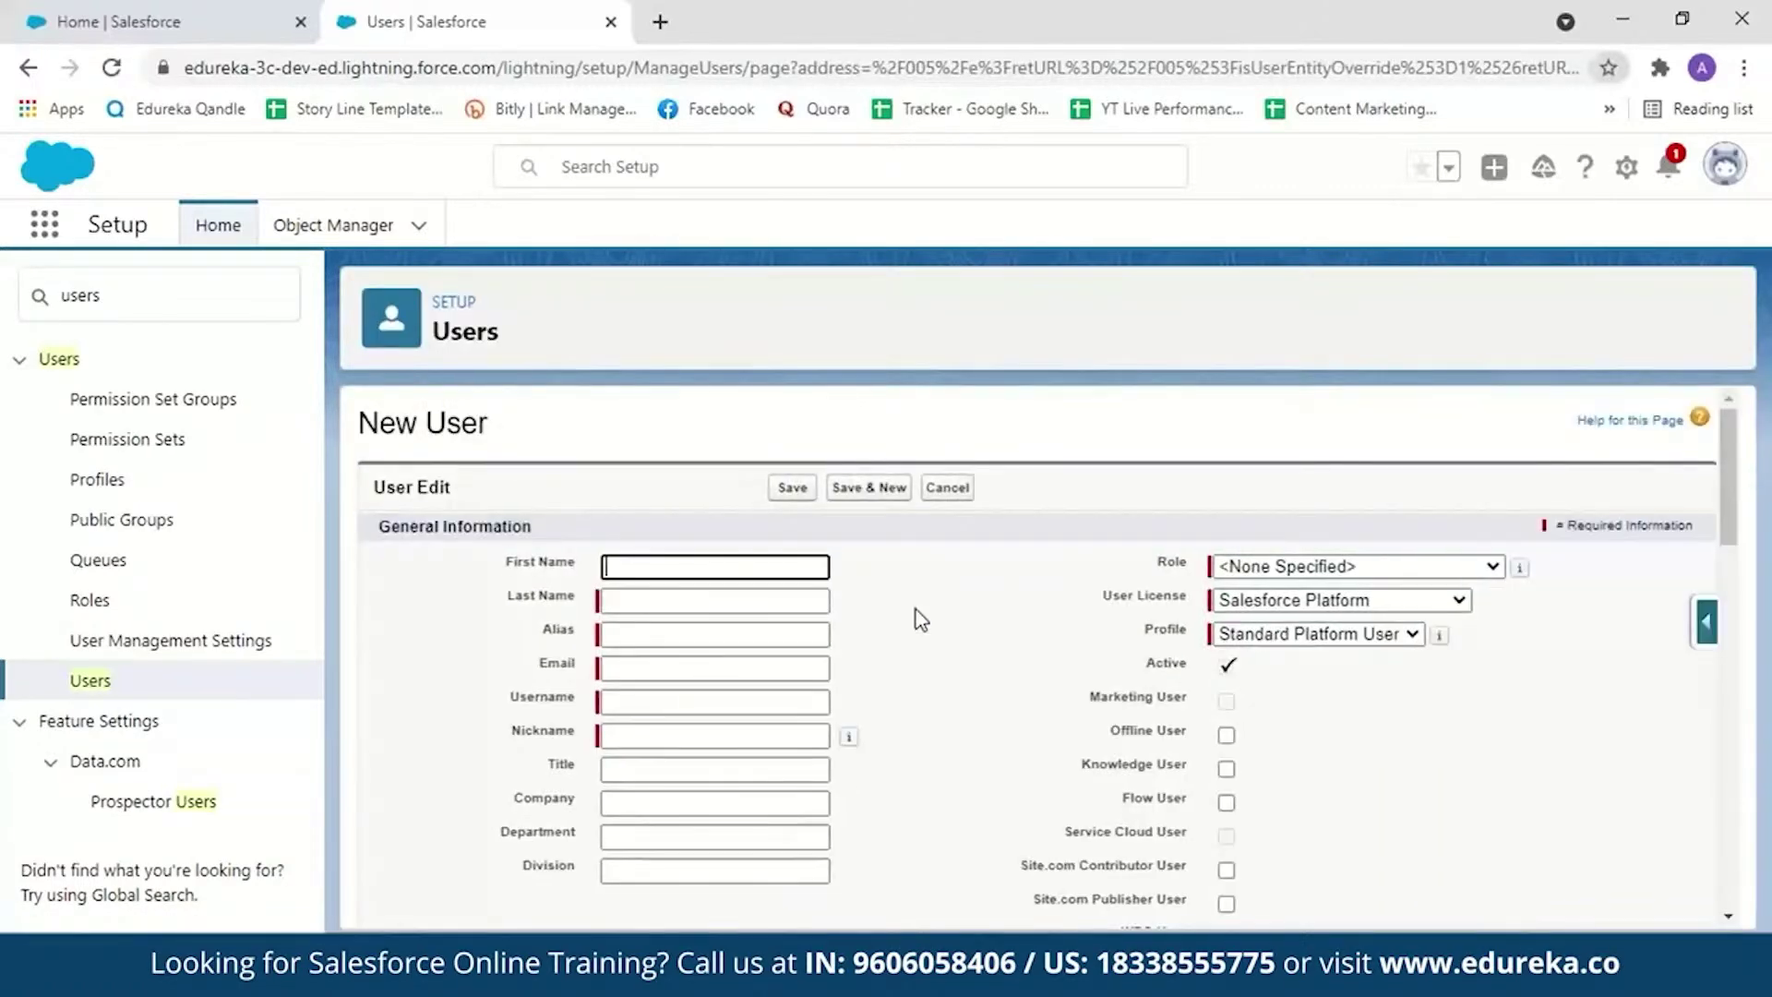
pyautogui.moveTo(1734, 552); pyautogui.dragTo(1743, 386)
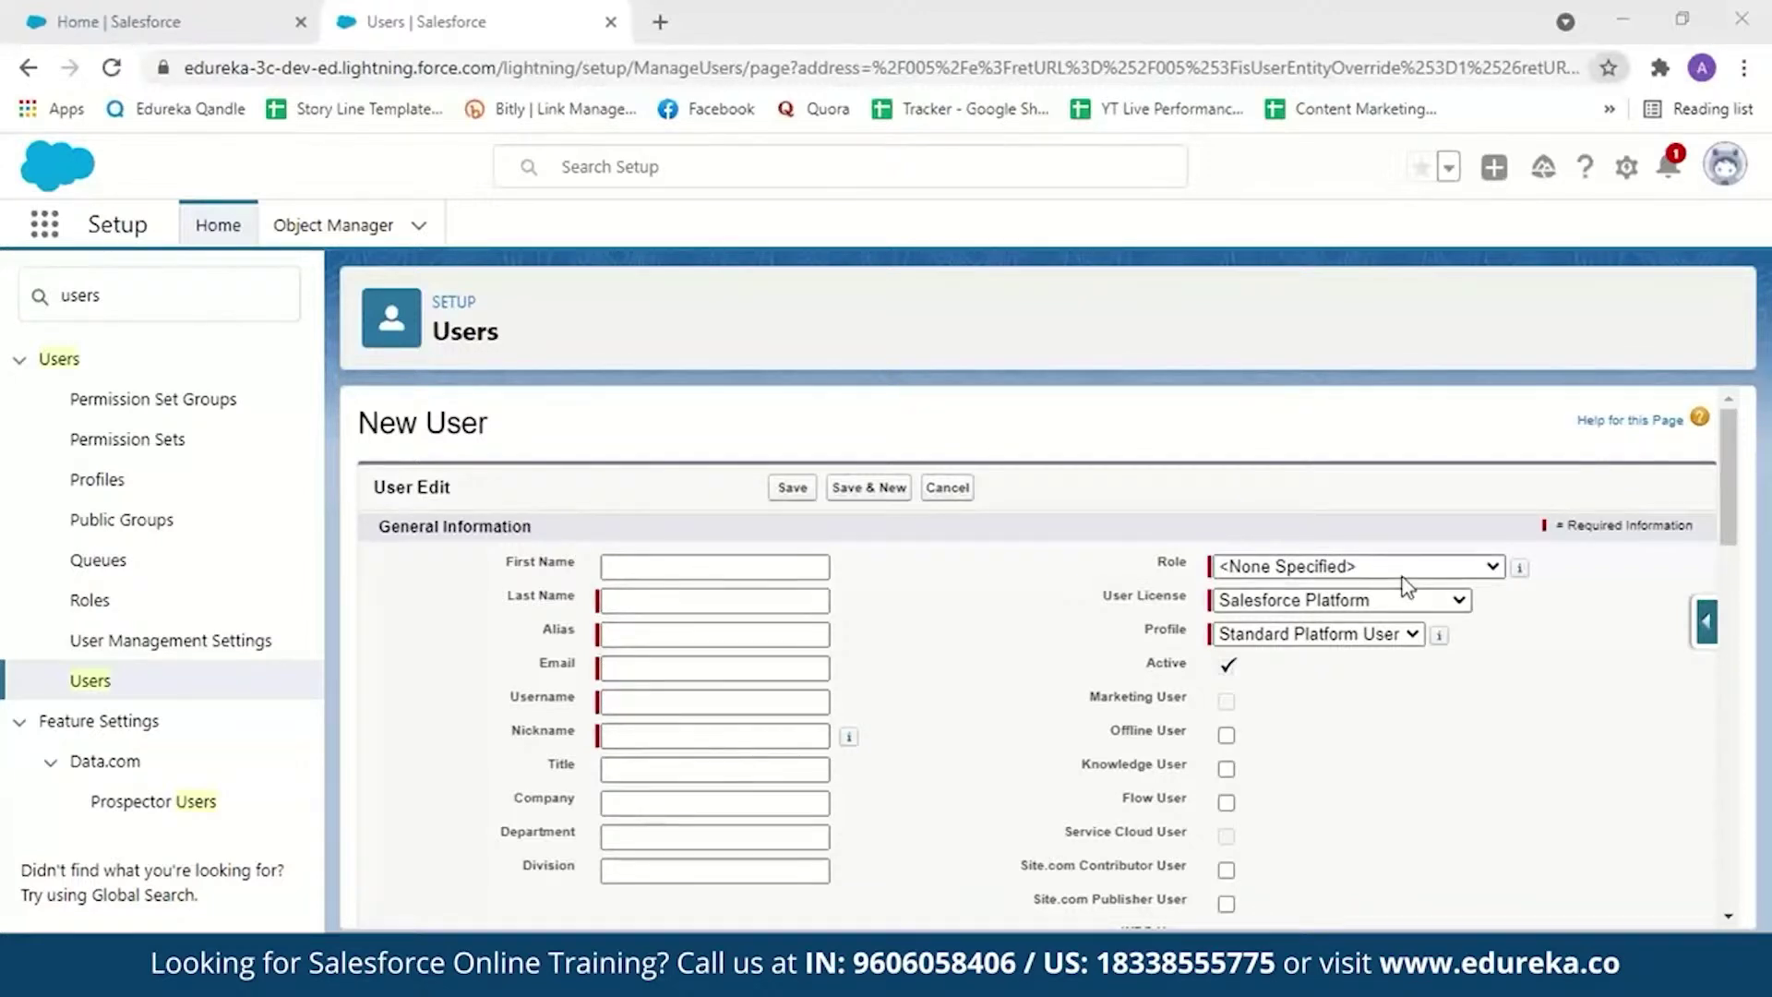
pyautogui.click(1481, 576)
pyautogui.click(1474, 633)
pyautogui.click(1460, 600)
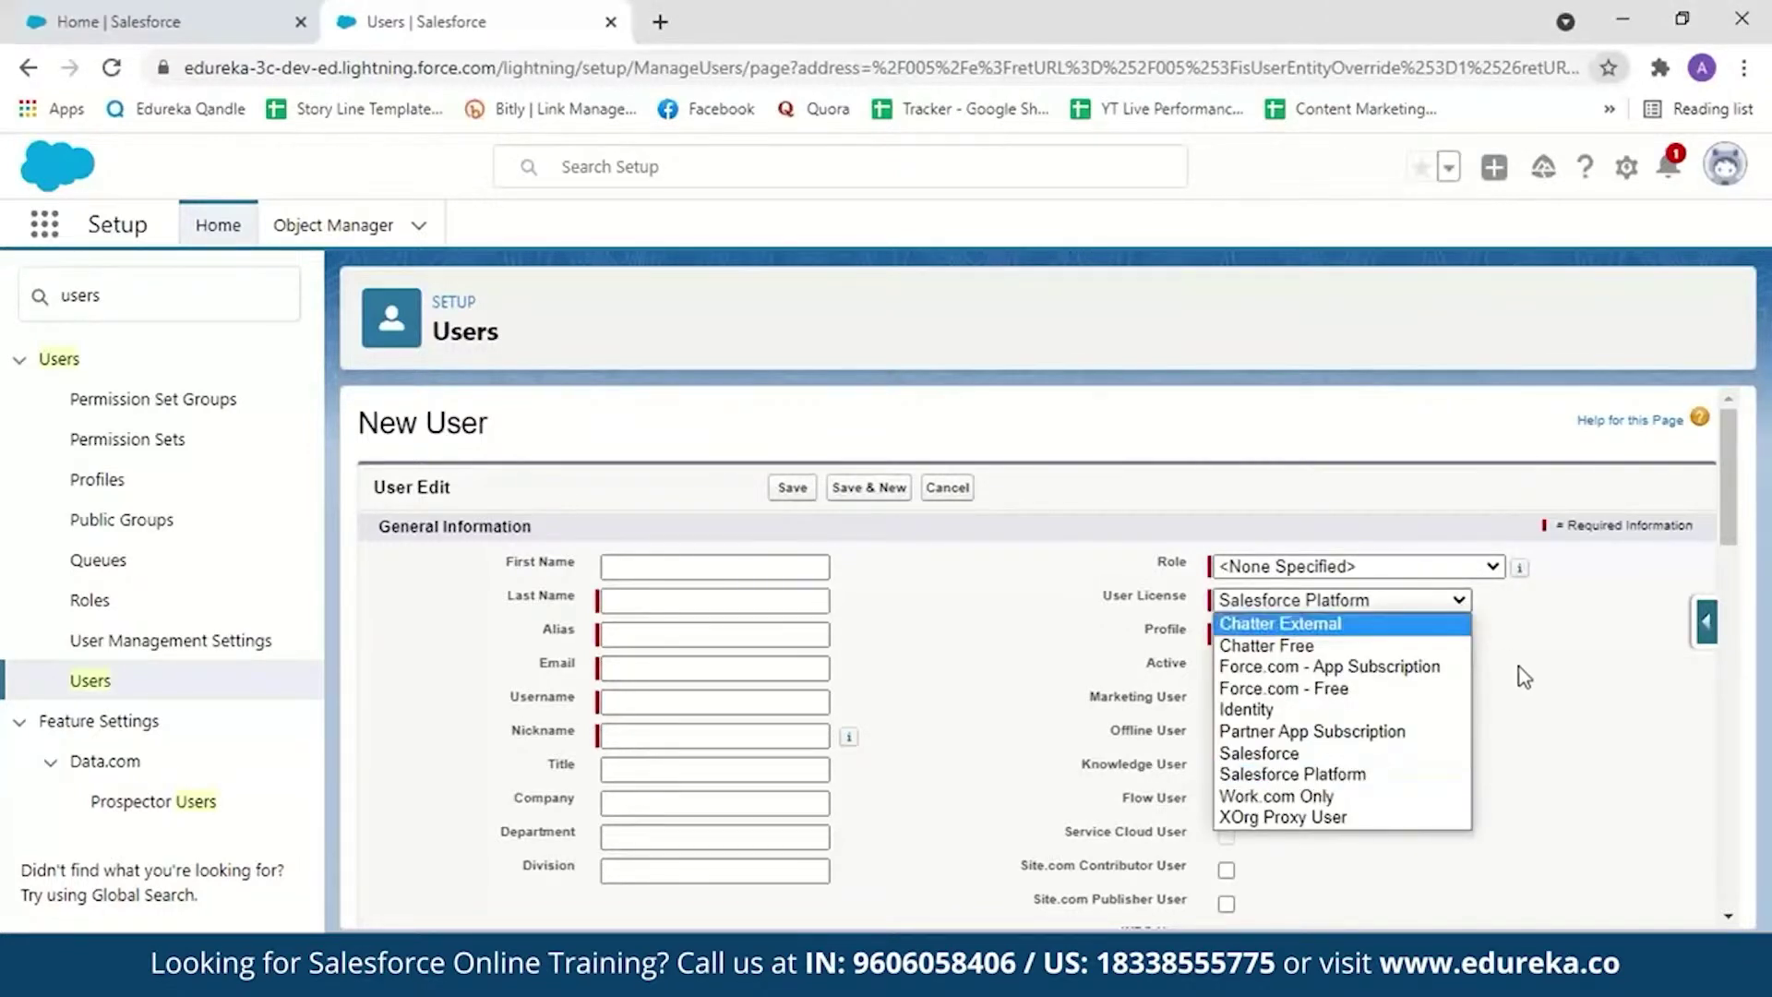
pyautogui.click(1412, 638)
pyautogui.click(1411, 637)
pyautogui.click(1472, 685)
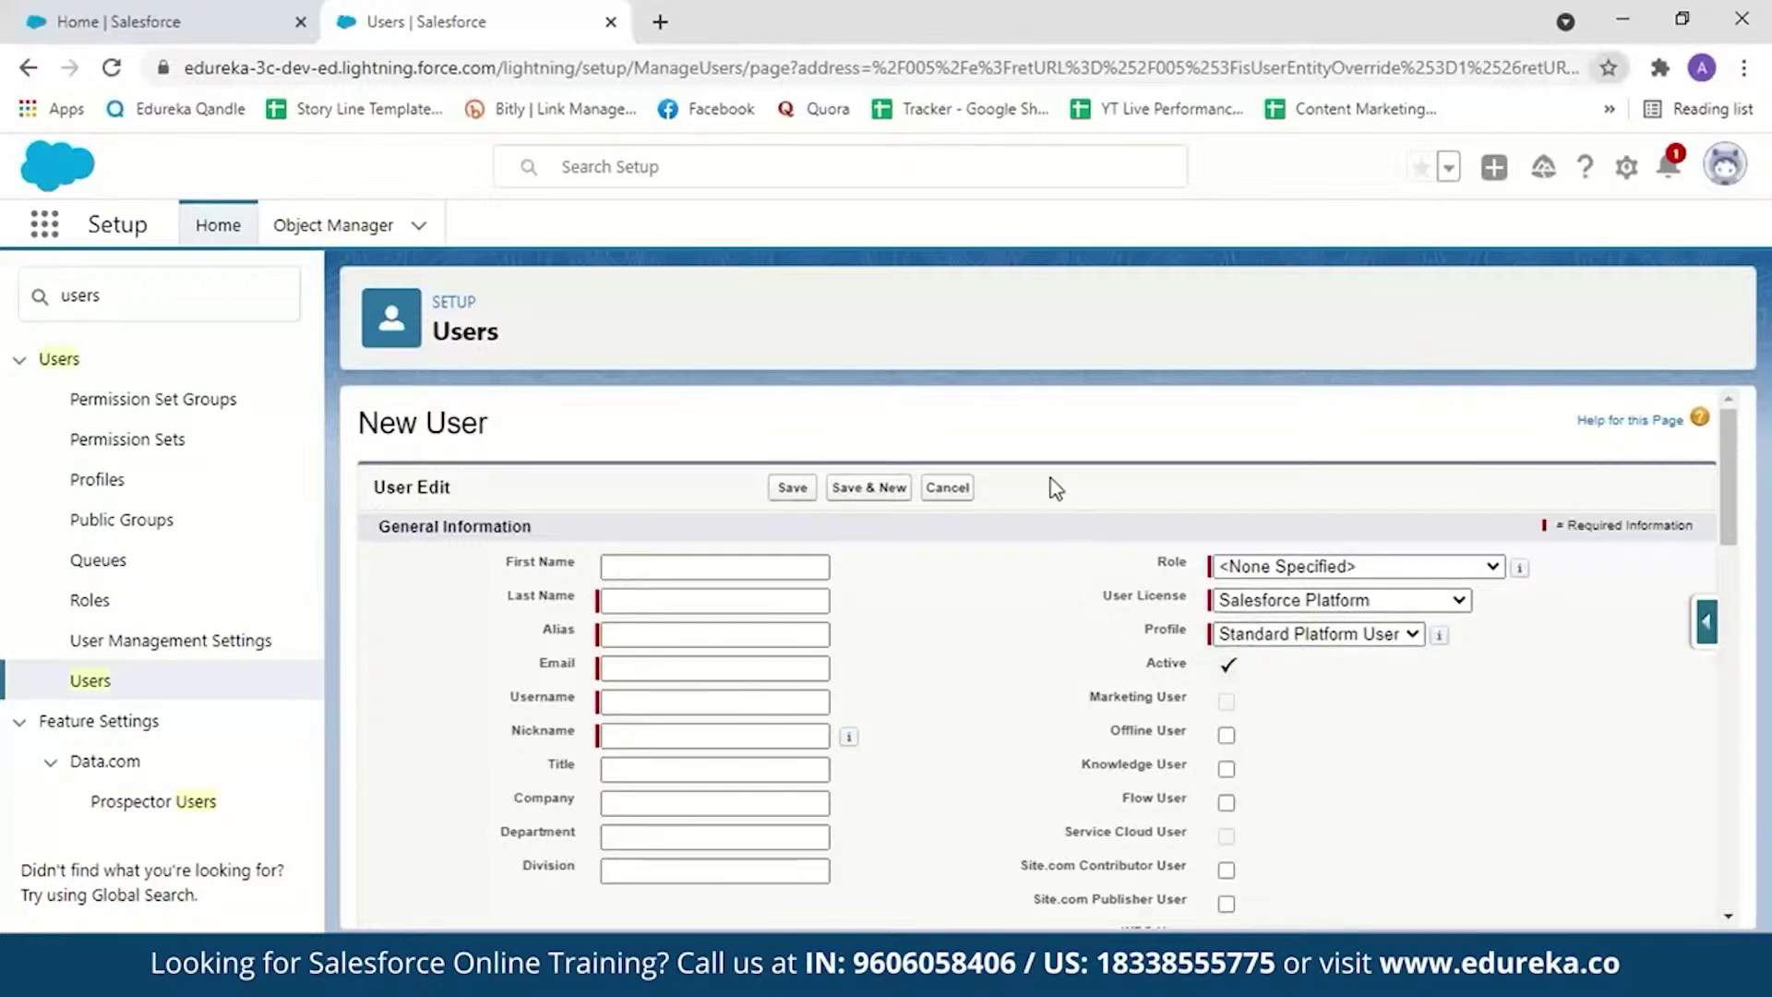
pyautogui.click(960, 501)
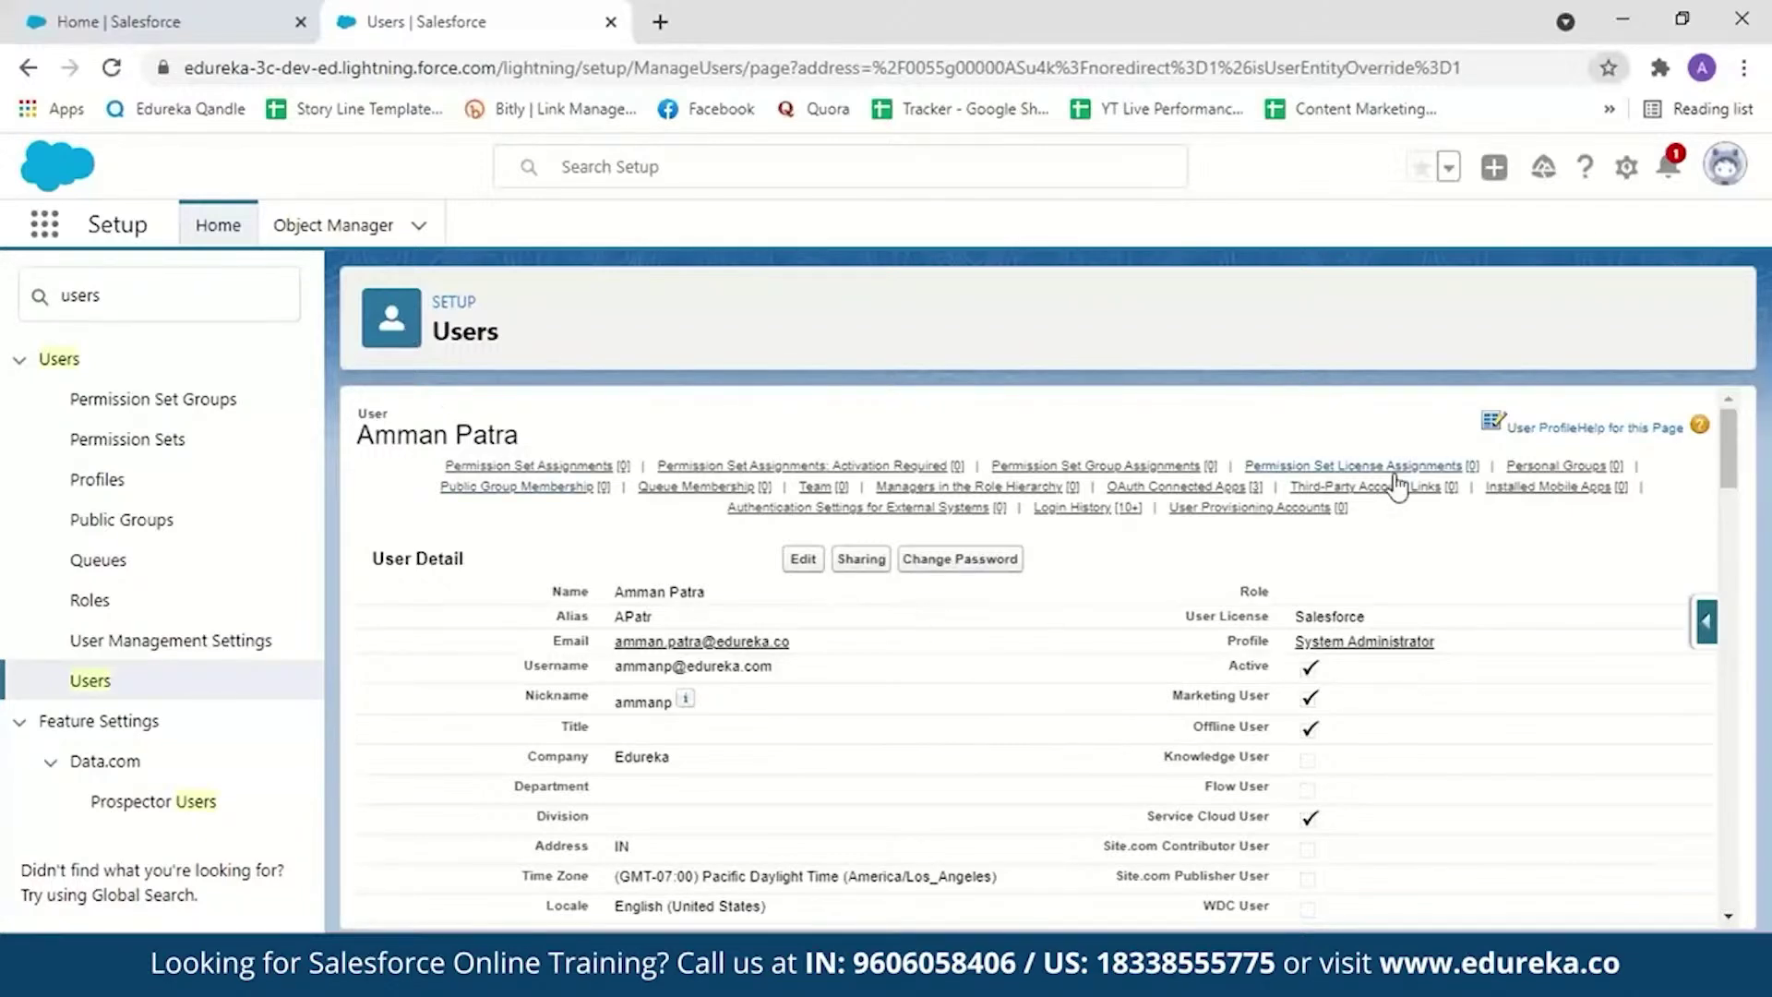
pyautogui.click(28, 67)
pyautogui.click(975, 624)
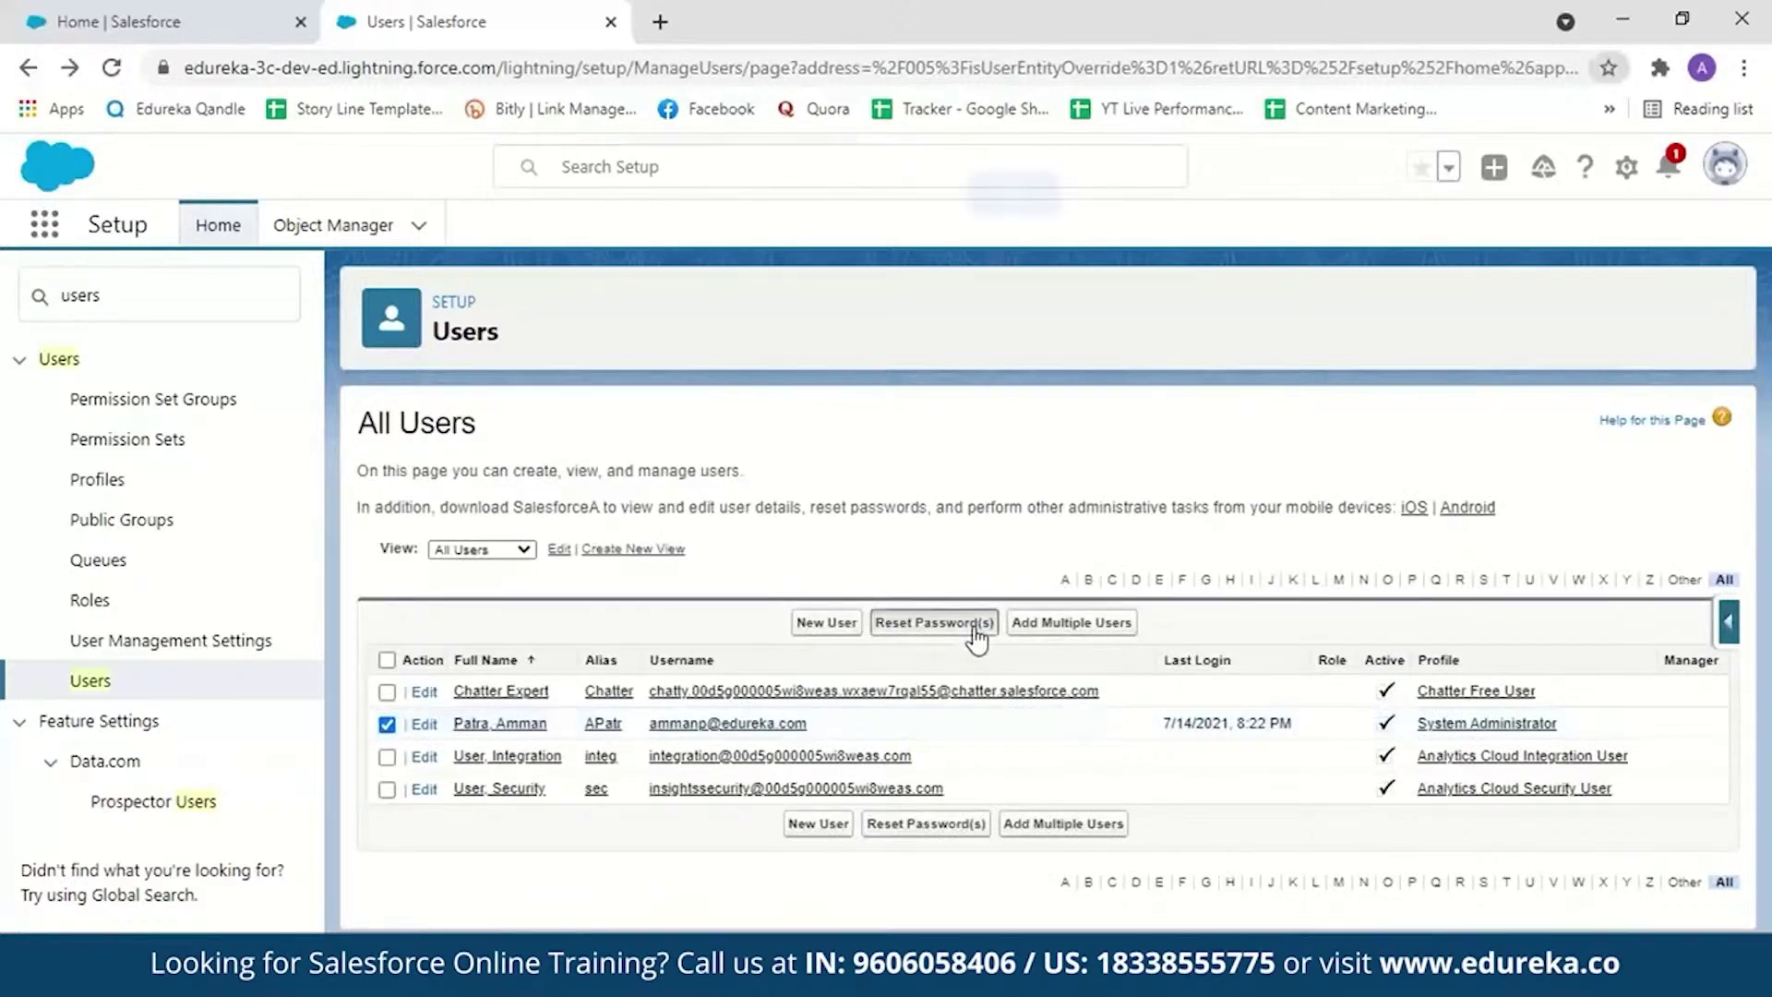
pyautogui.click(1108, 219)
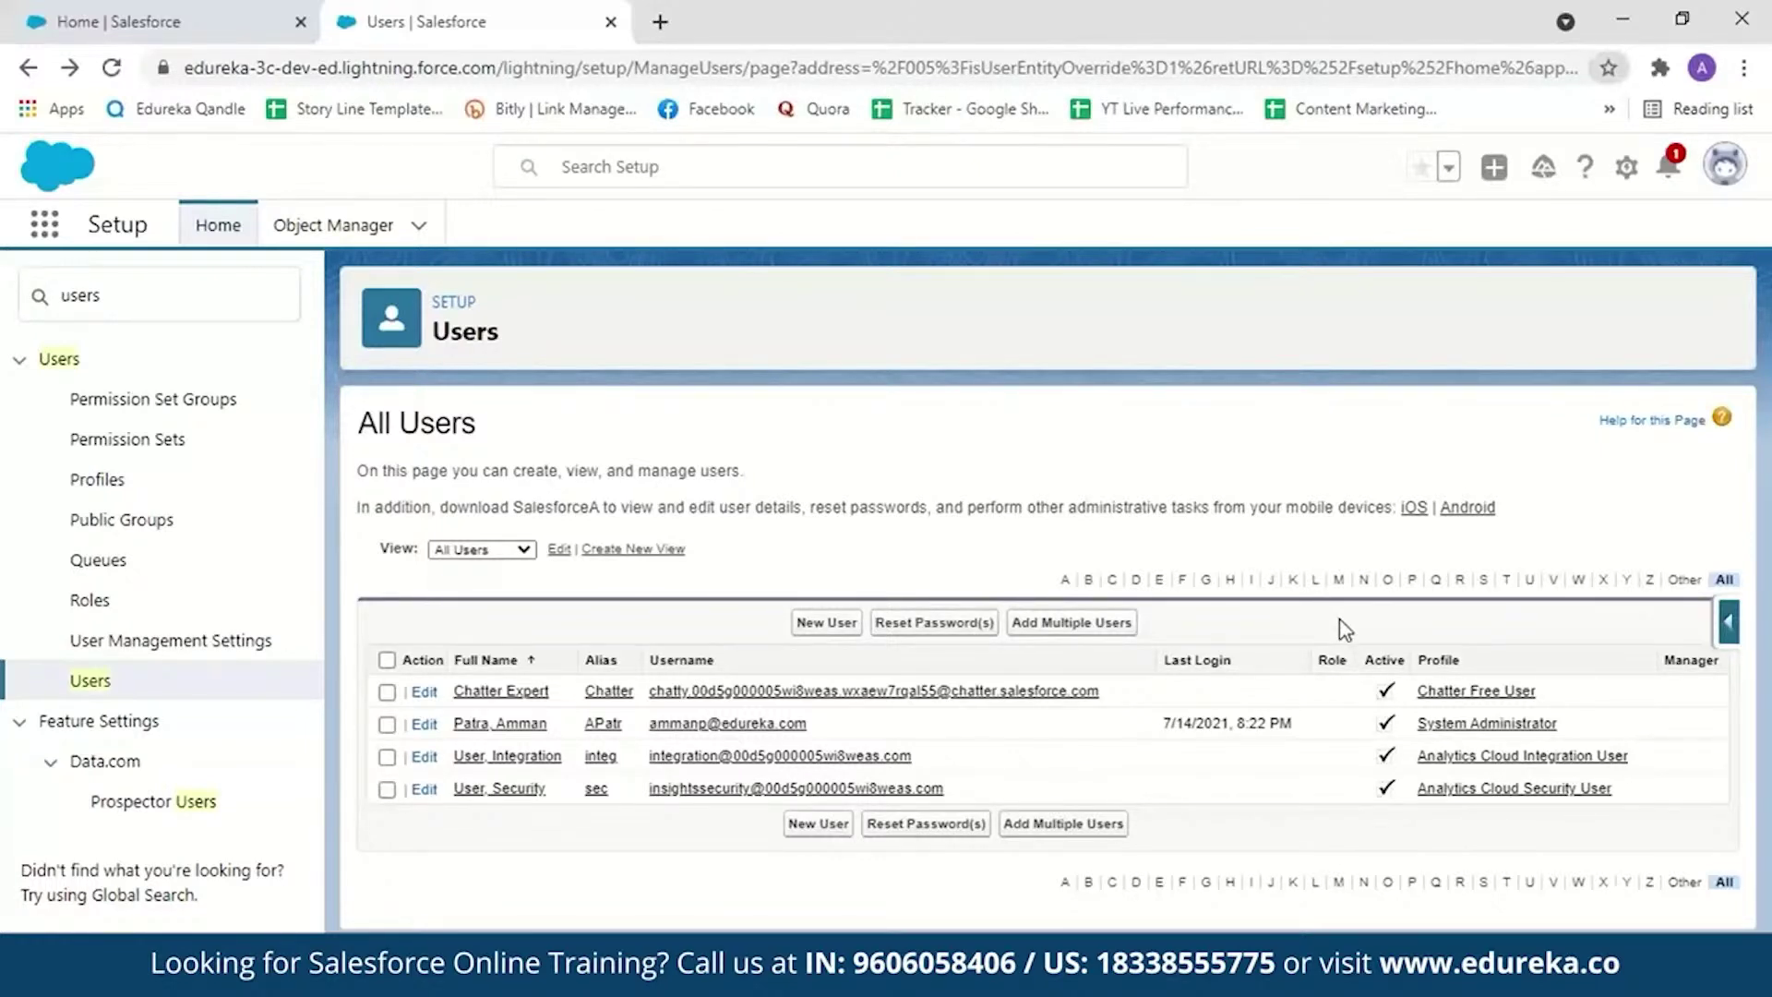
# Step: Find 'profiles' in Quick Find, open the Contract Manager profile and scroll to Password Policies
pyautogui.click(124, 306)
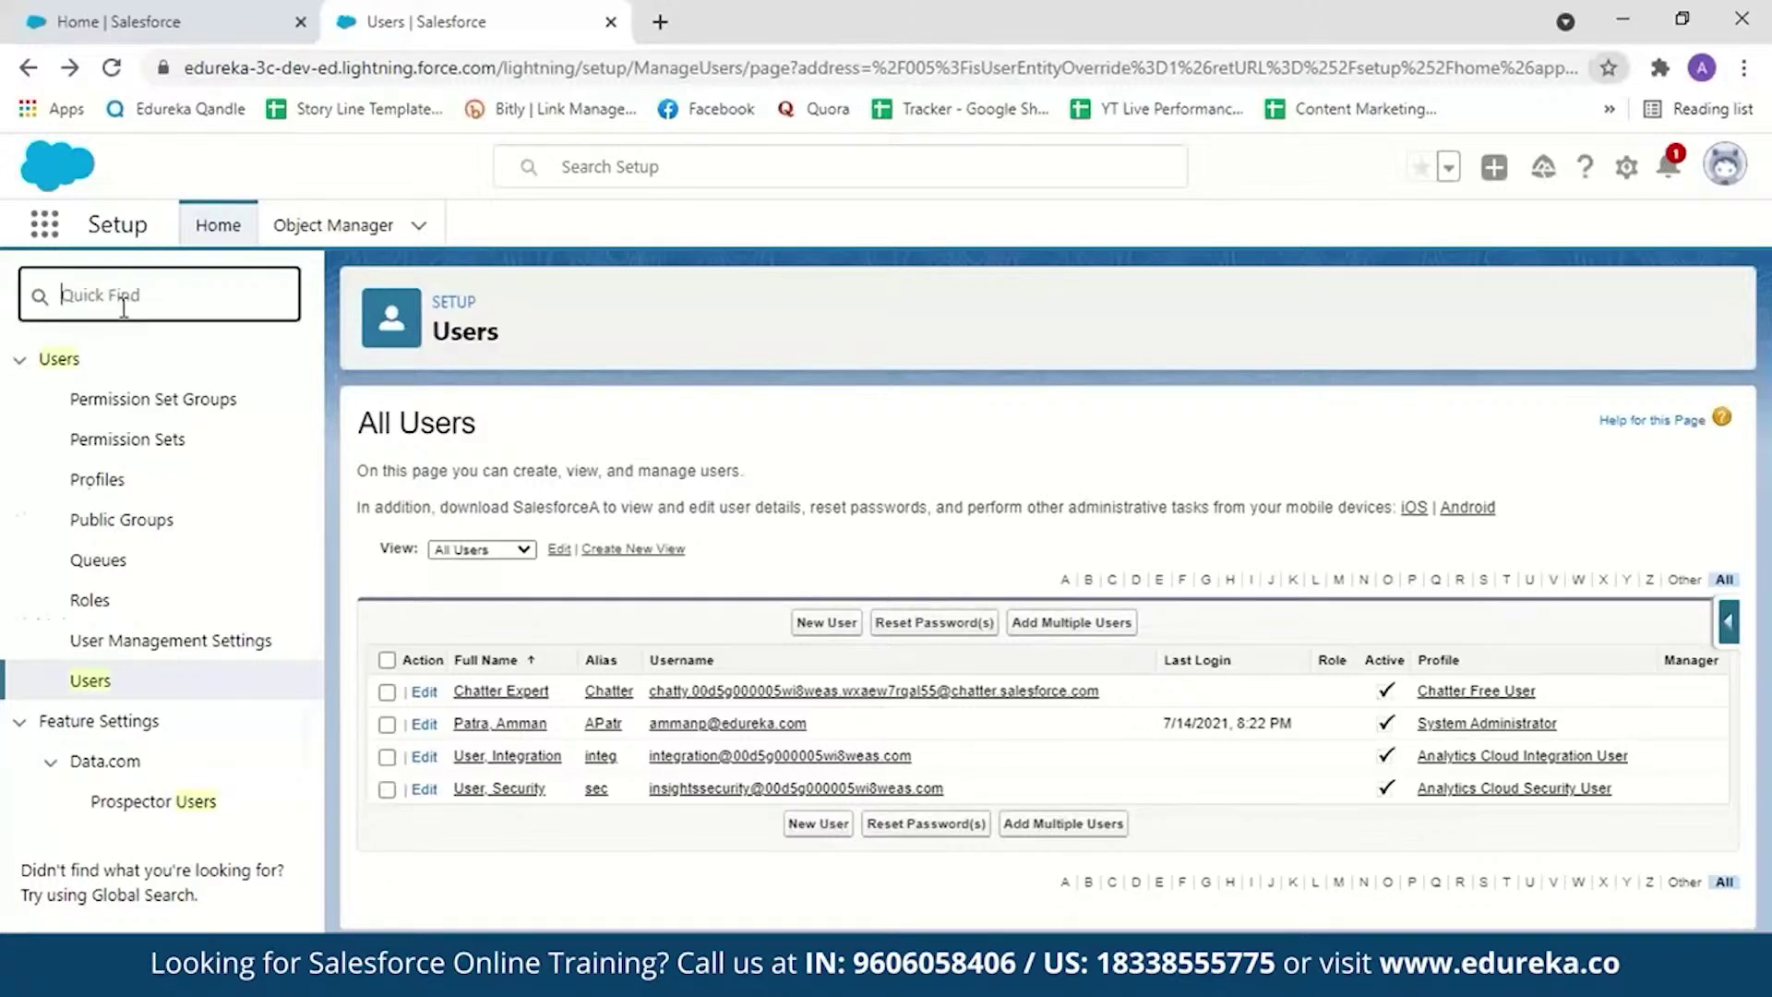
pyautogui.write('profiles')
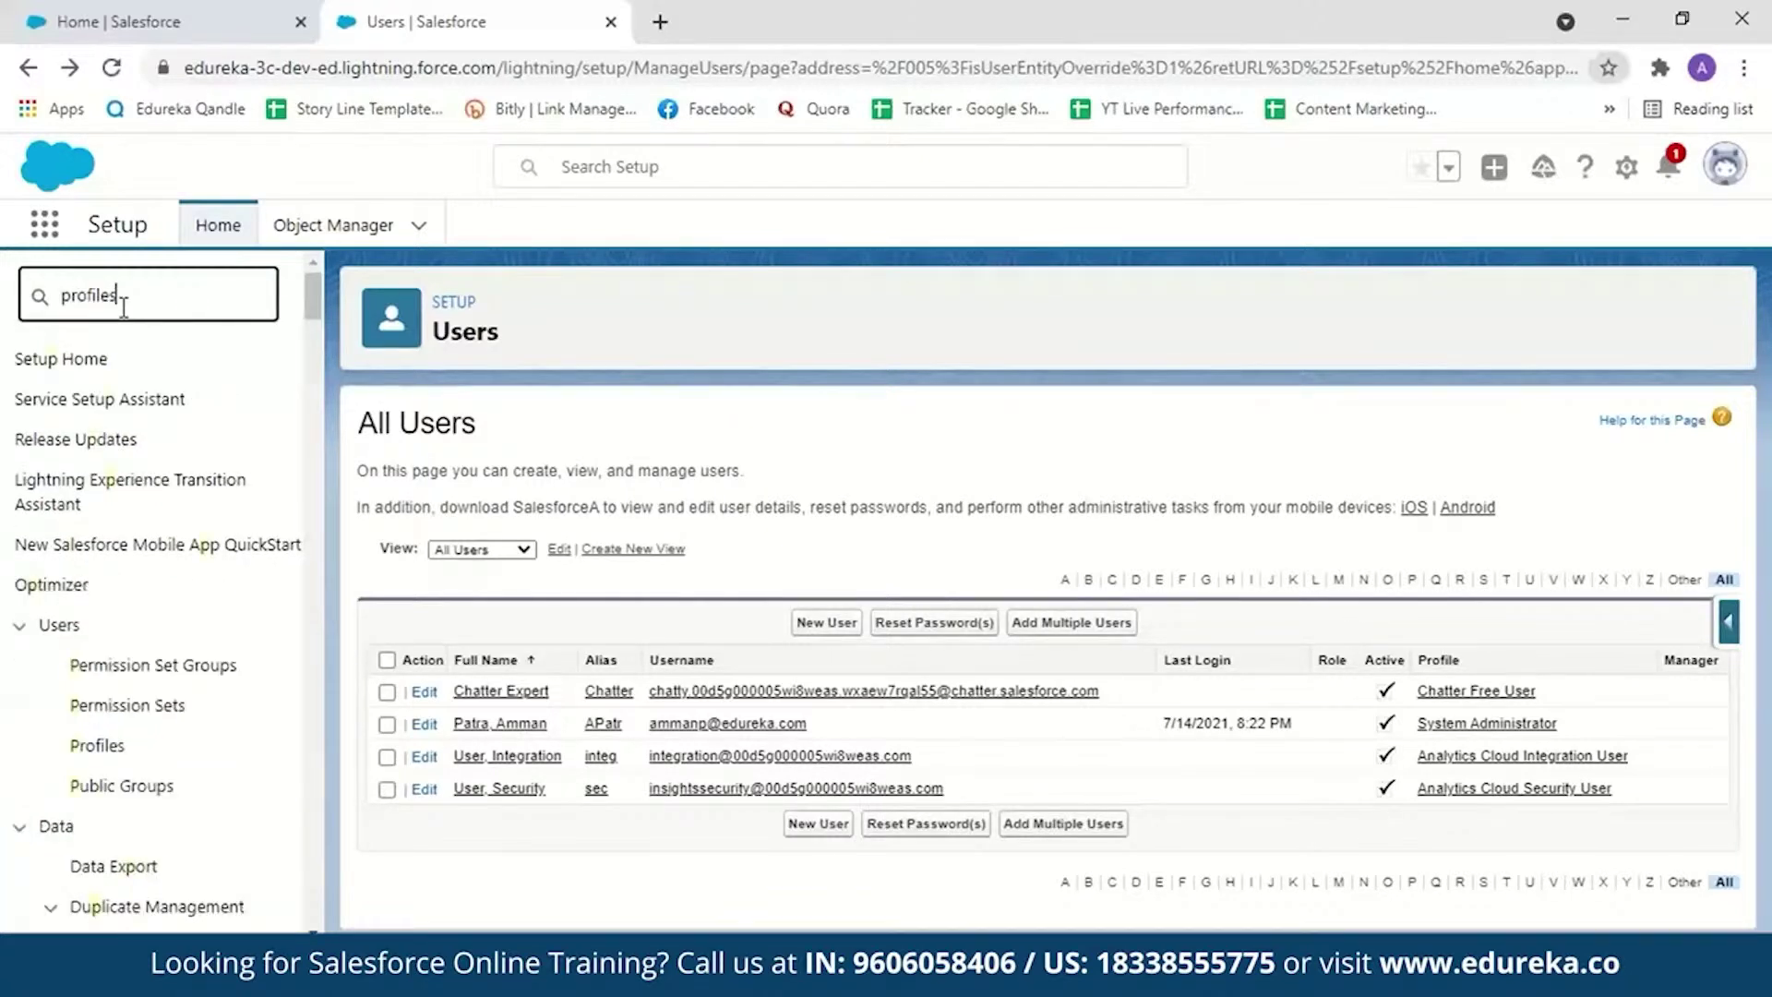
pyautogui.click(97, 402)
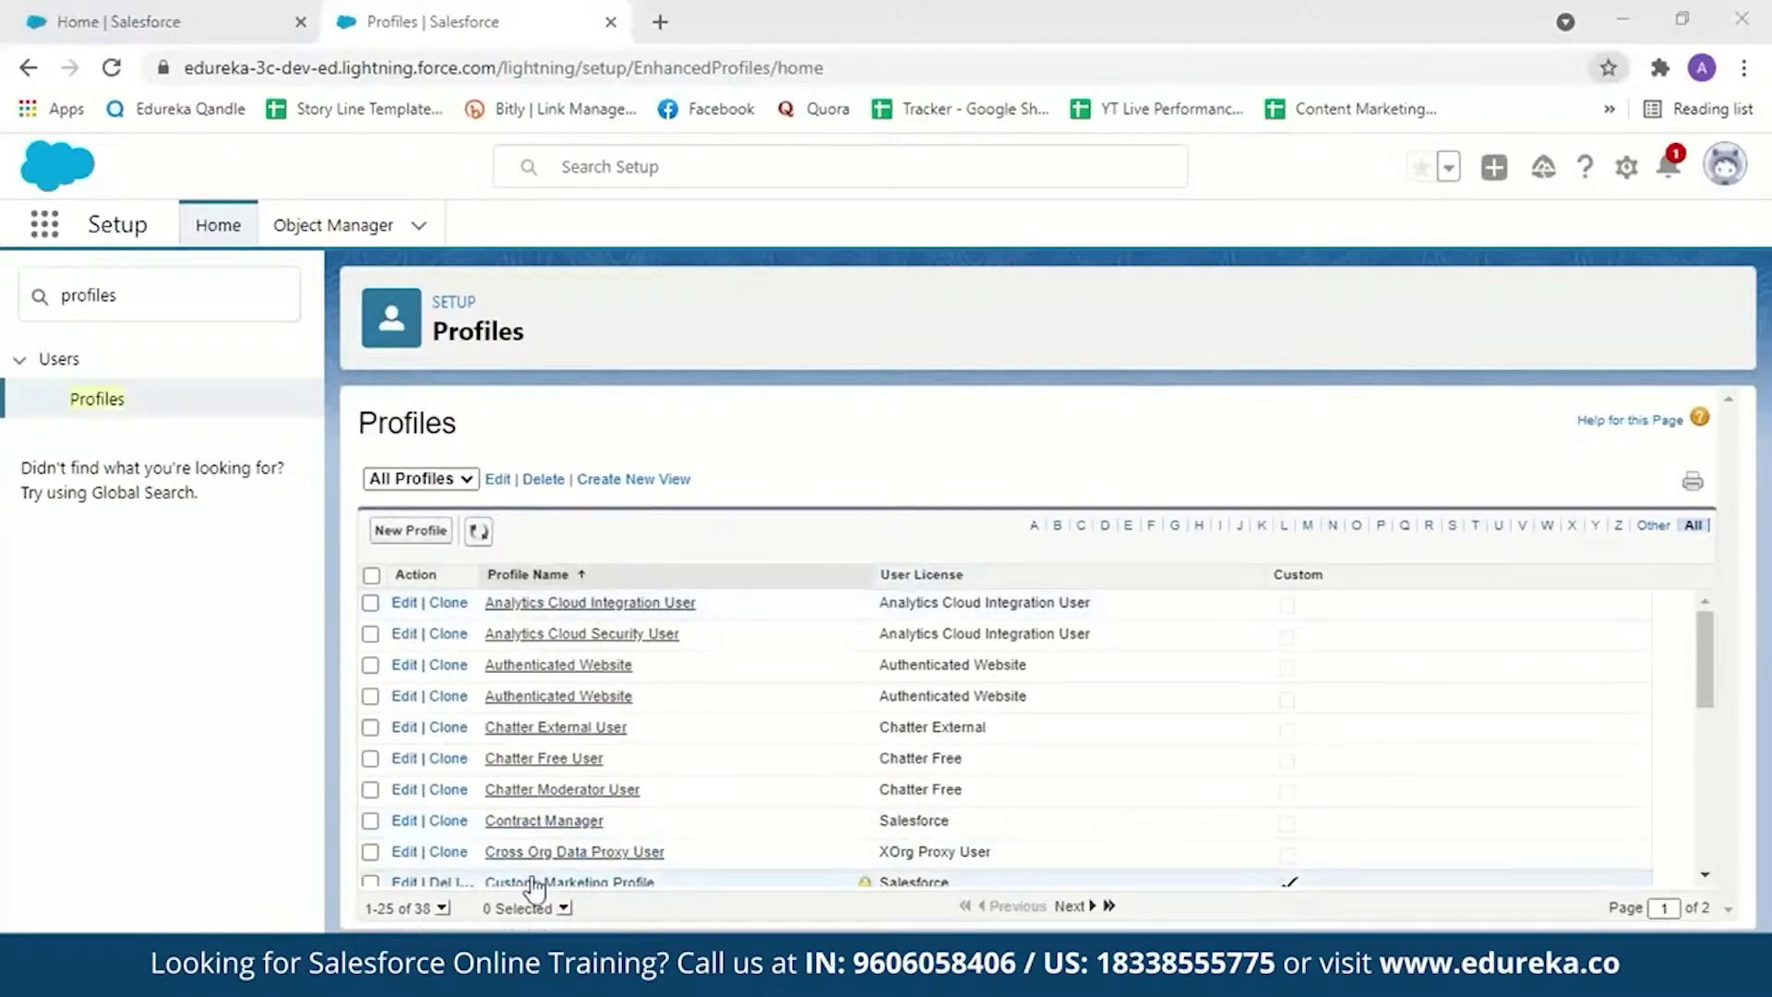
pyautogui.click(535, 831)
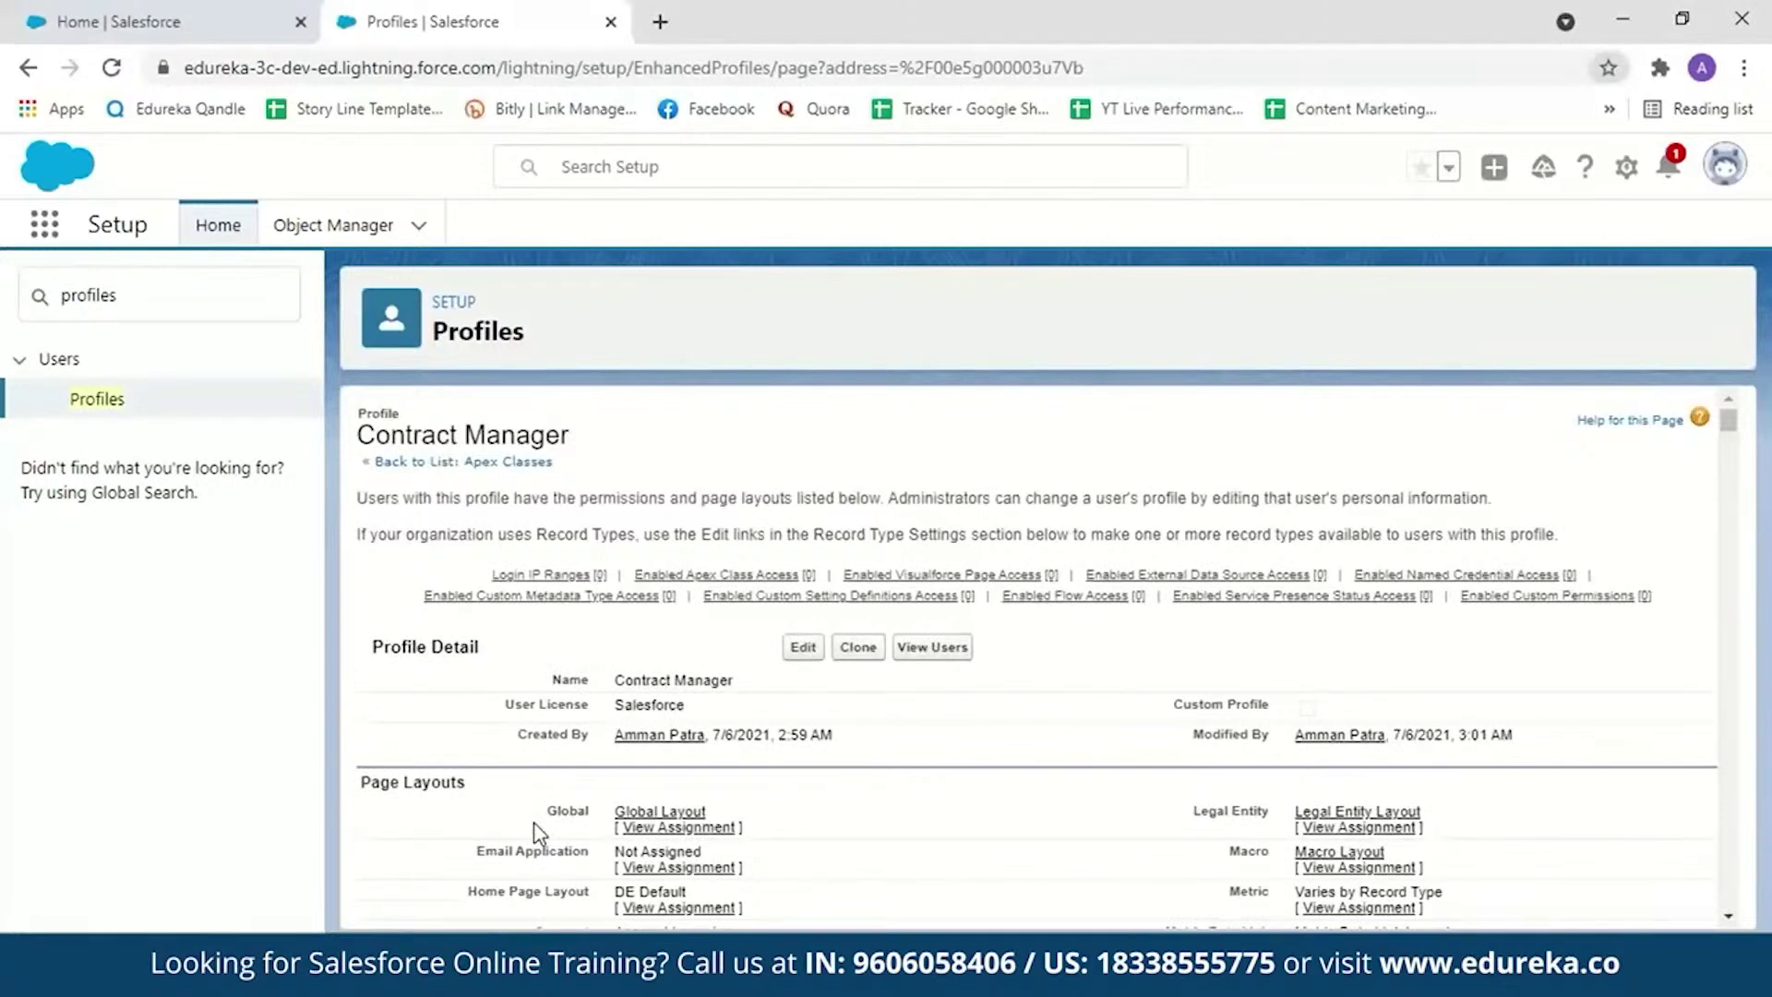
pyautogui.moveTo(1728, 421); pyautogui.dragTo(1730, 859)
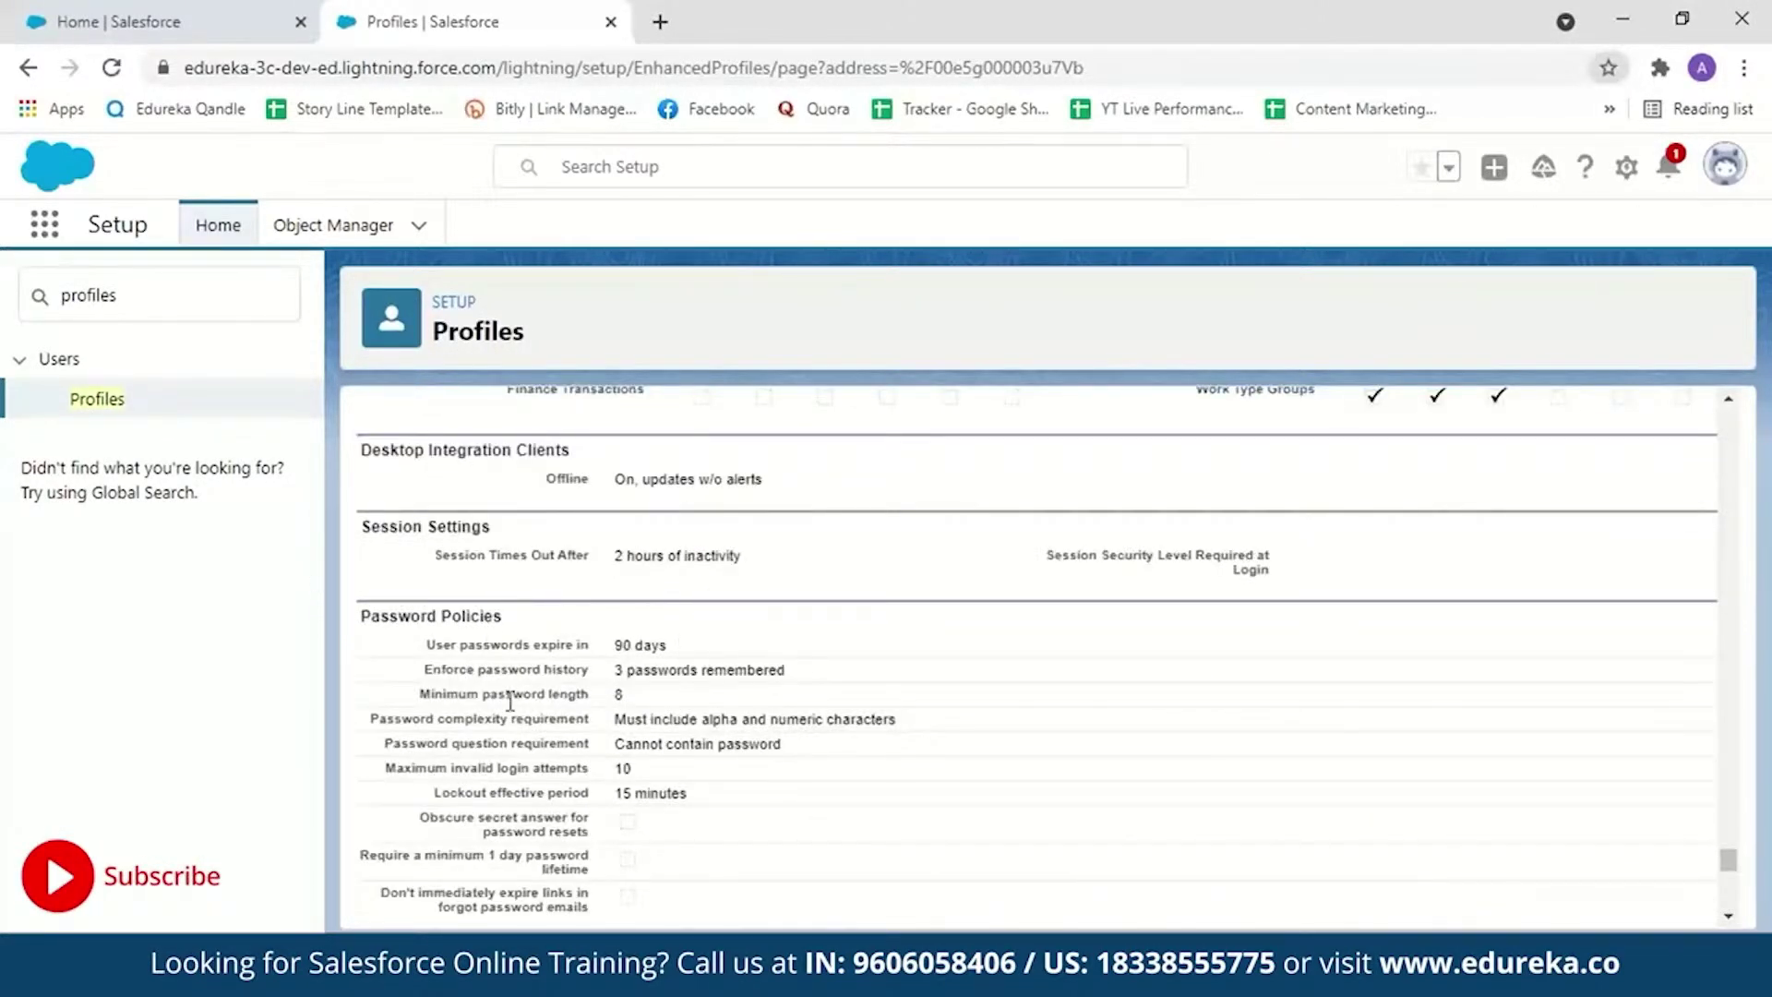
pyautogui.scroll(-1, 567, 620)
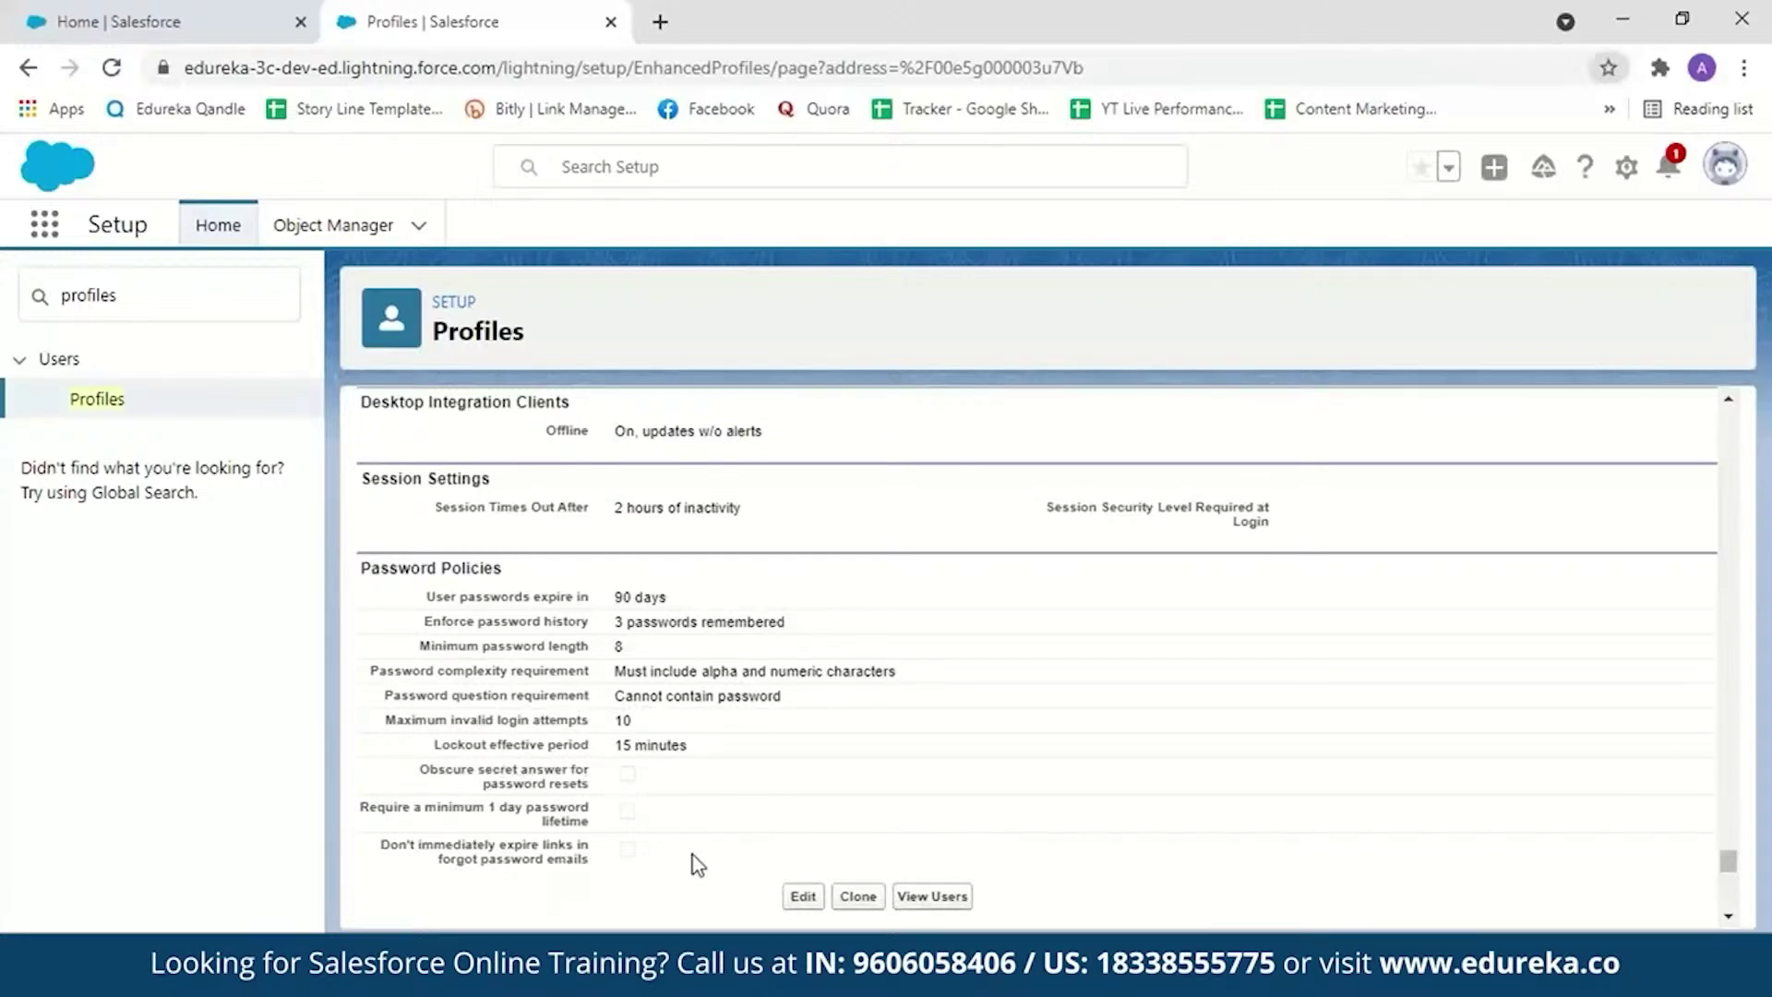
pyautogui.click(800, 897)
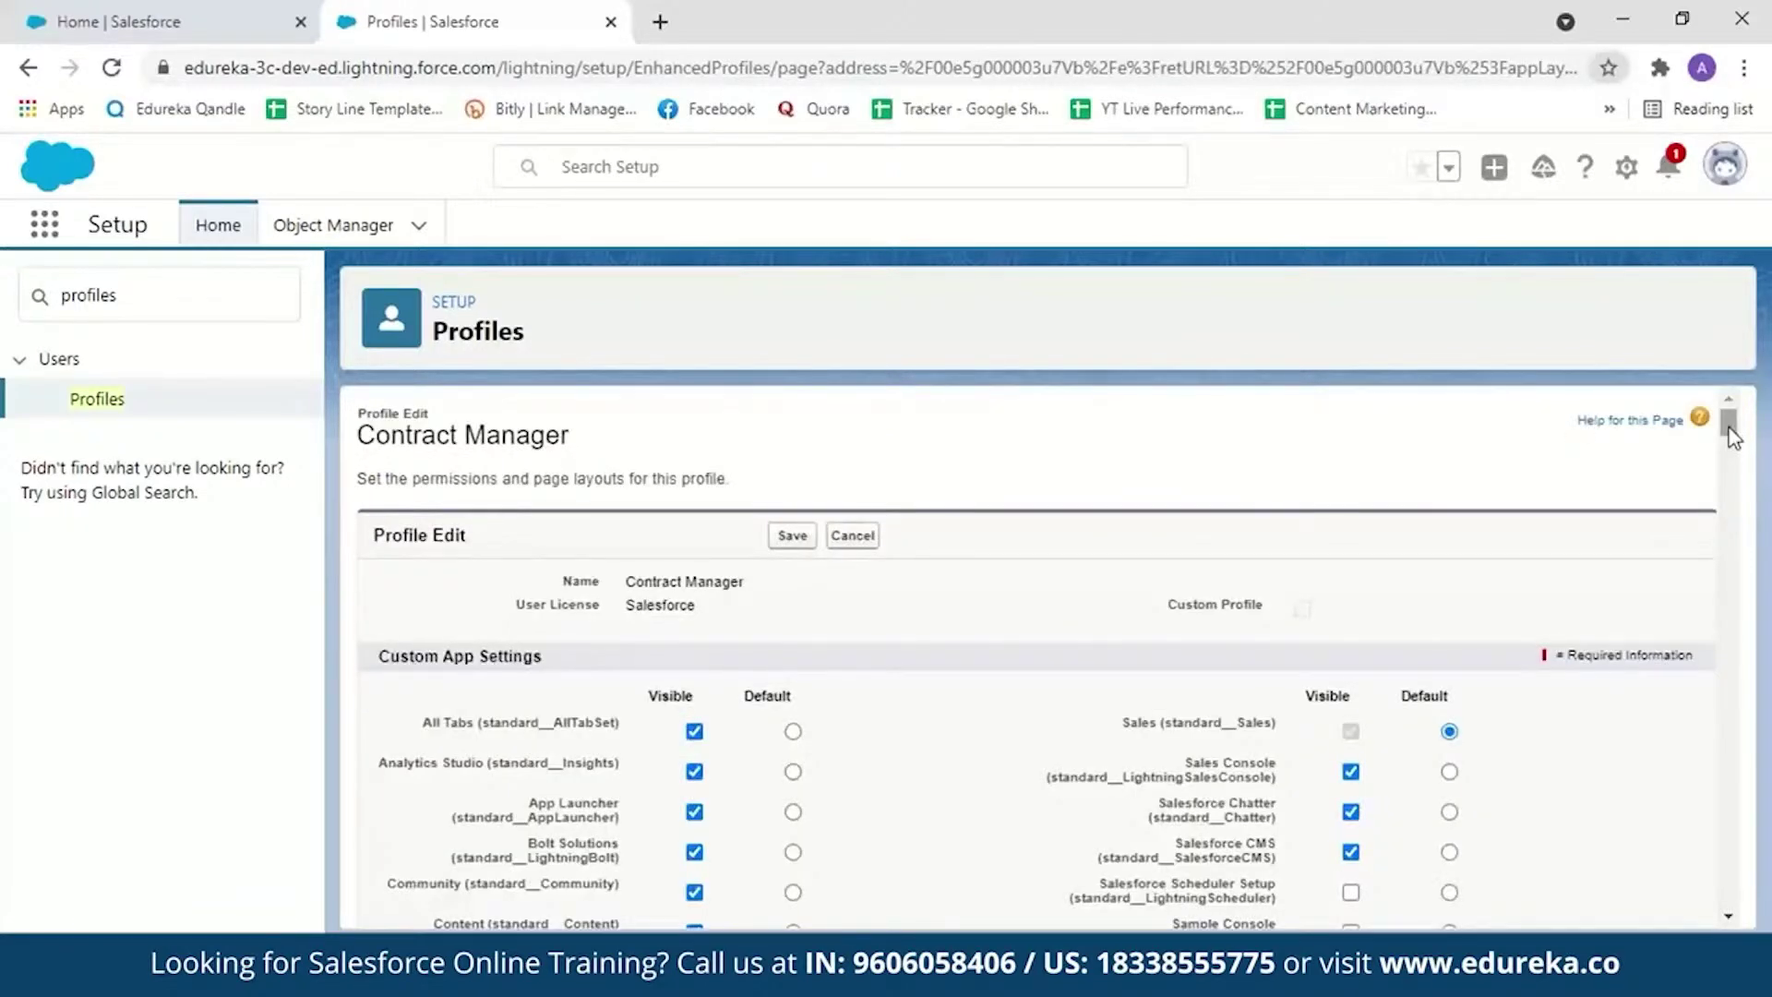
pyautogui.moveTo(1732, 436); pyautogui.dragTo(1730, 900)
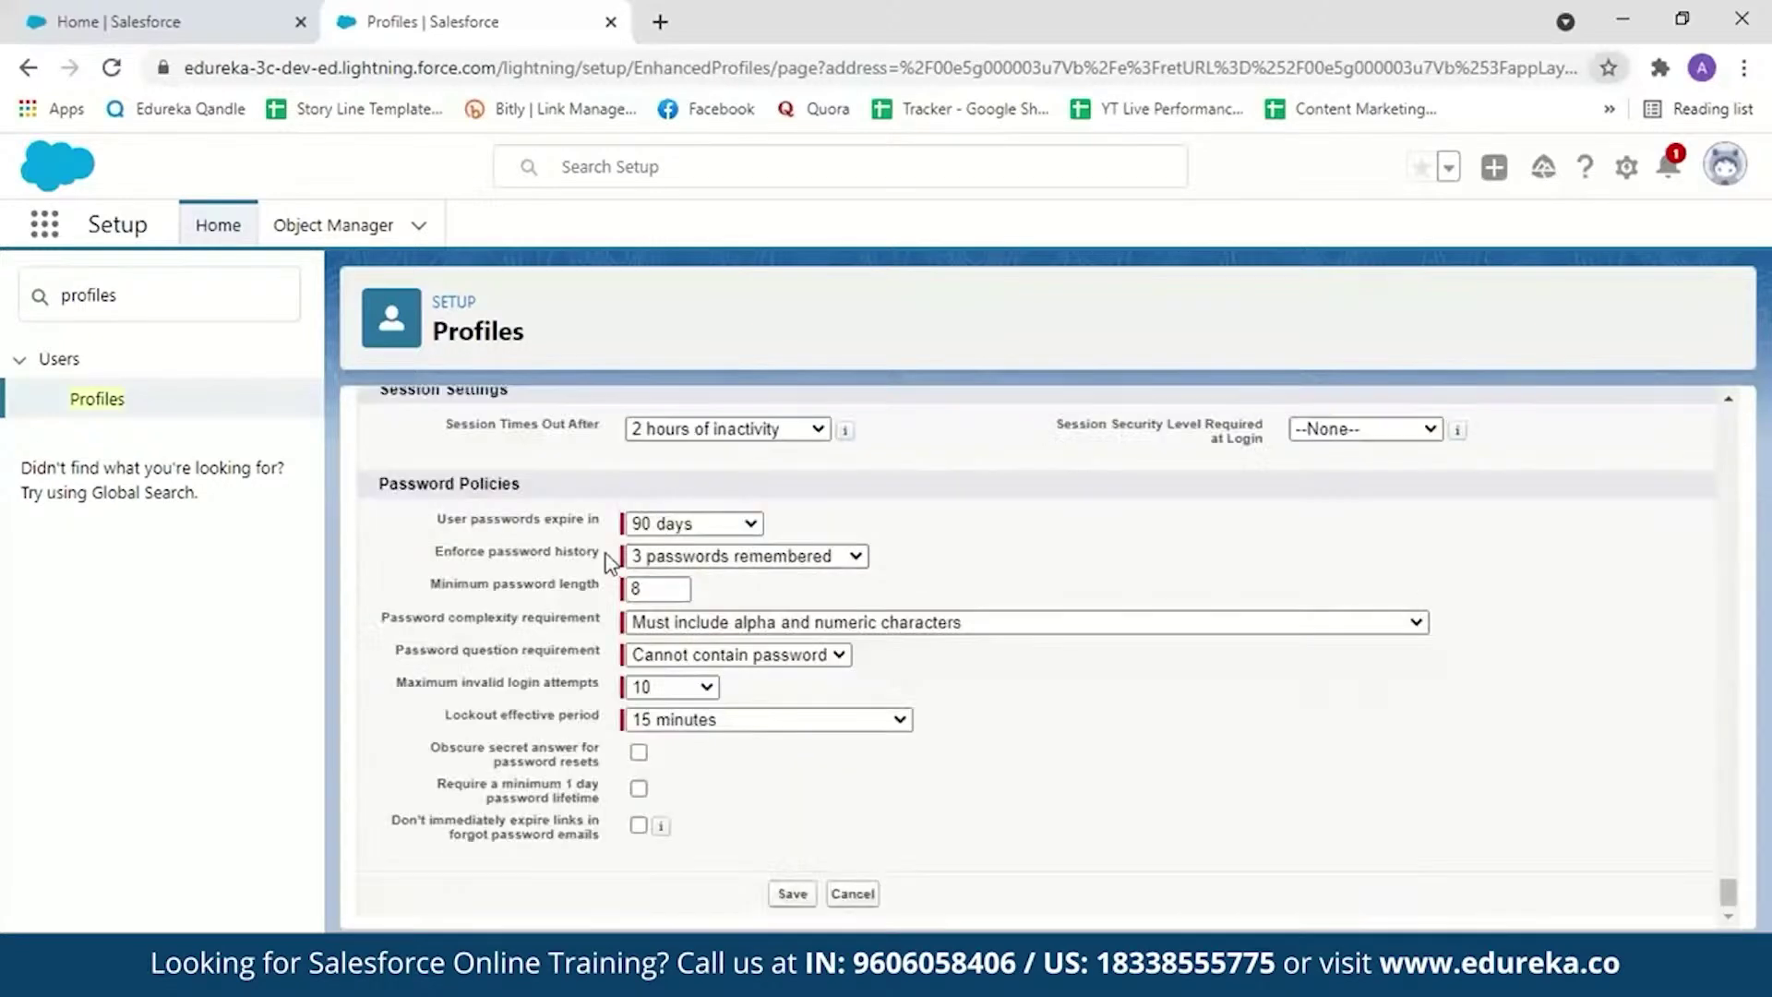
pyautogui.click(752, 527)
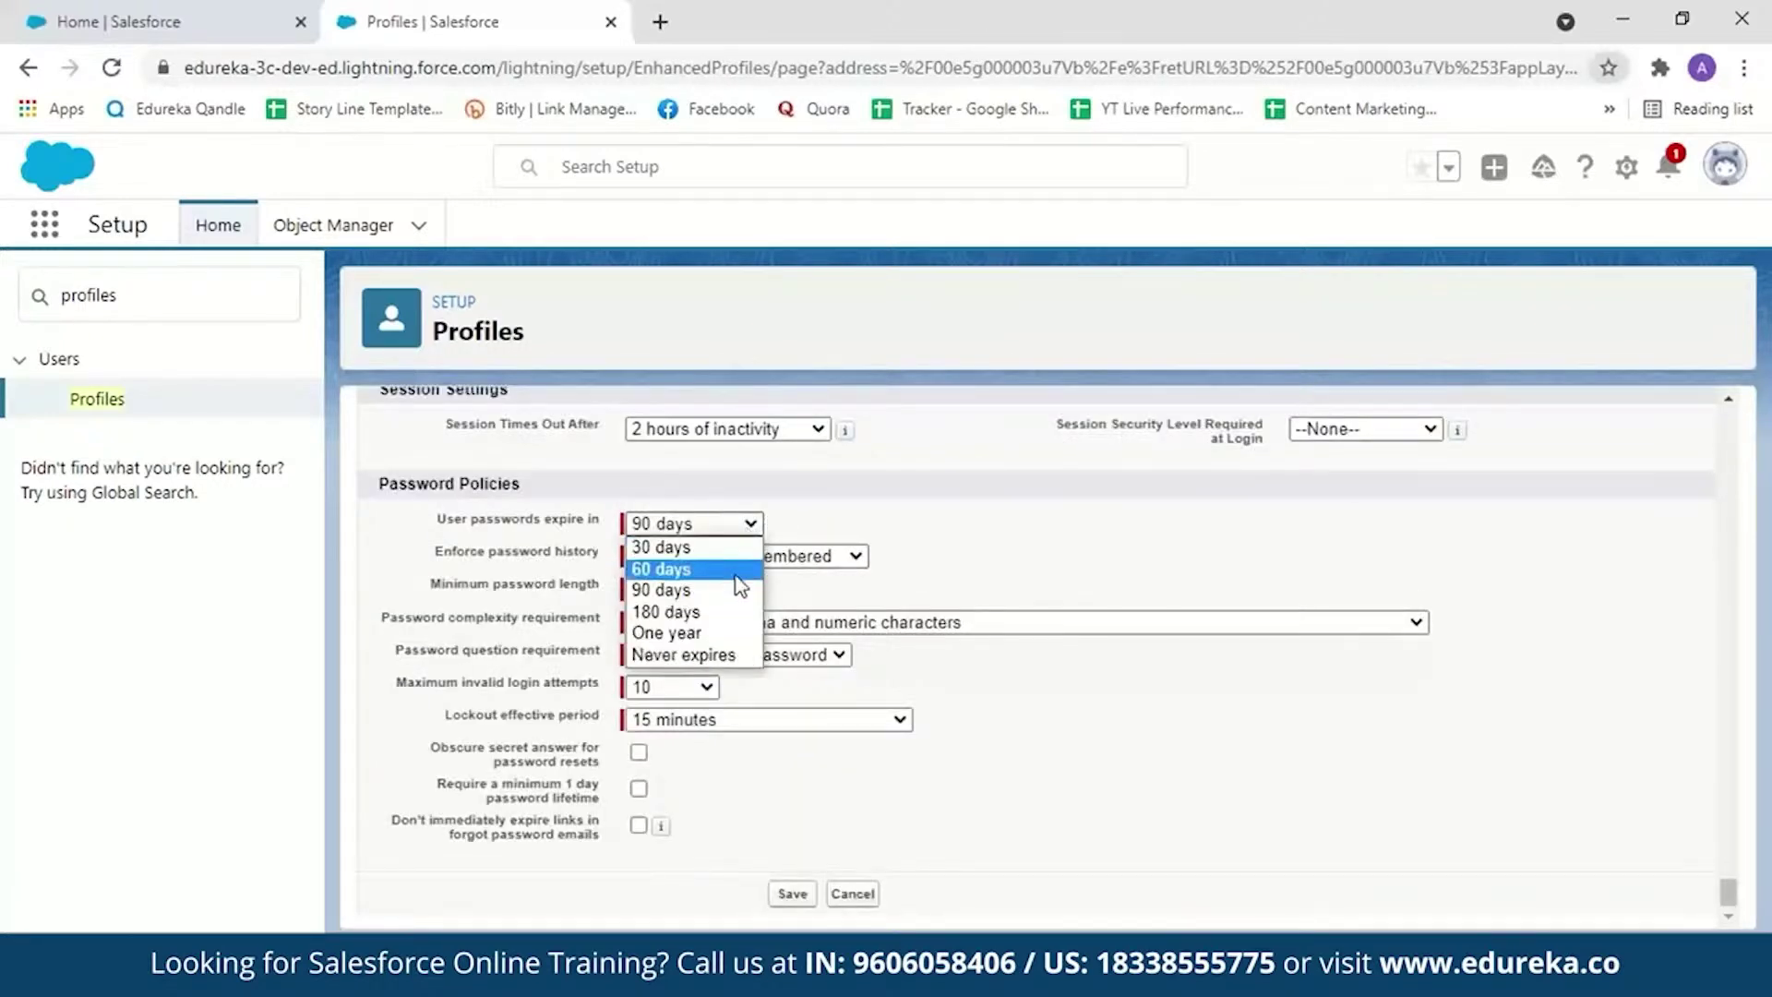
pyautogui.click(662, 595)
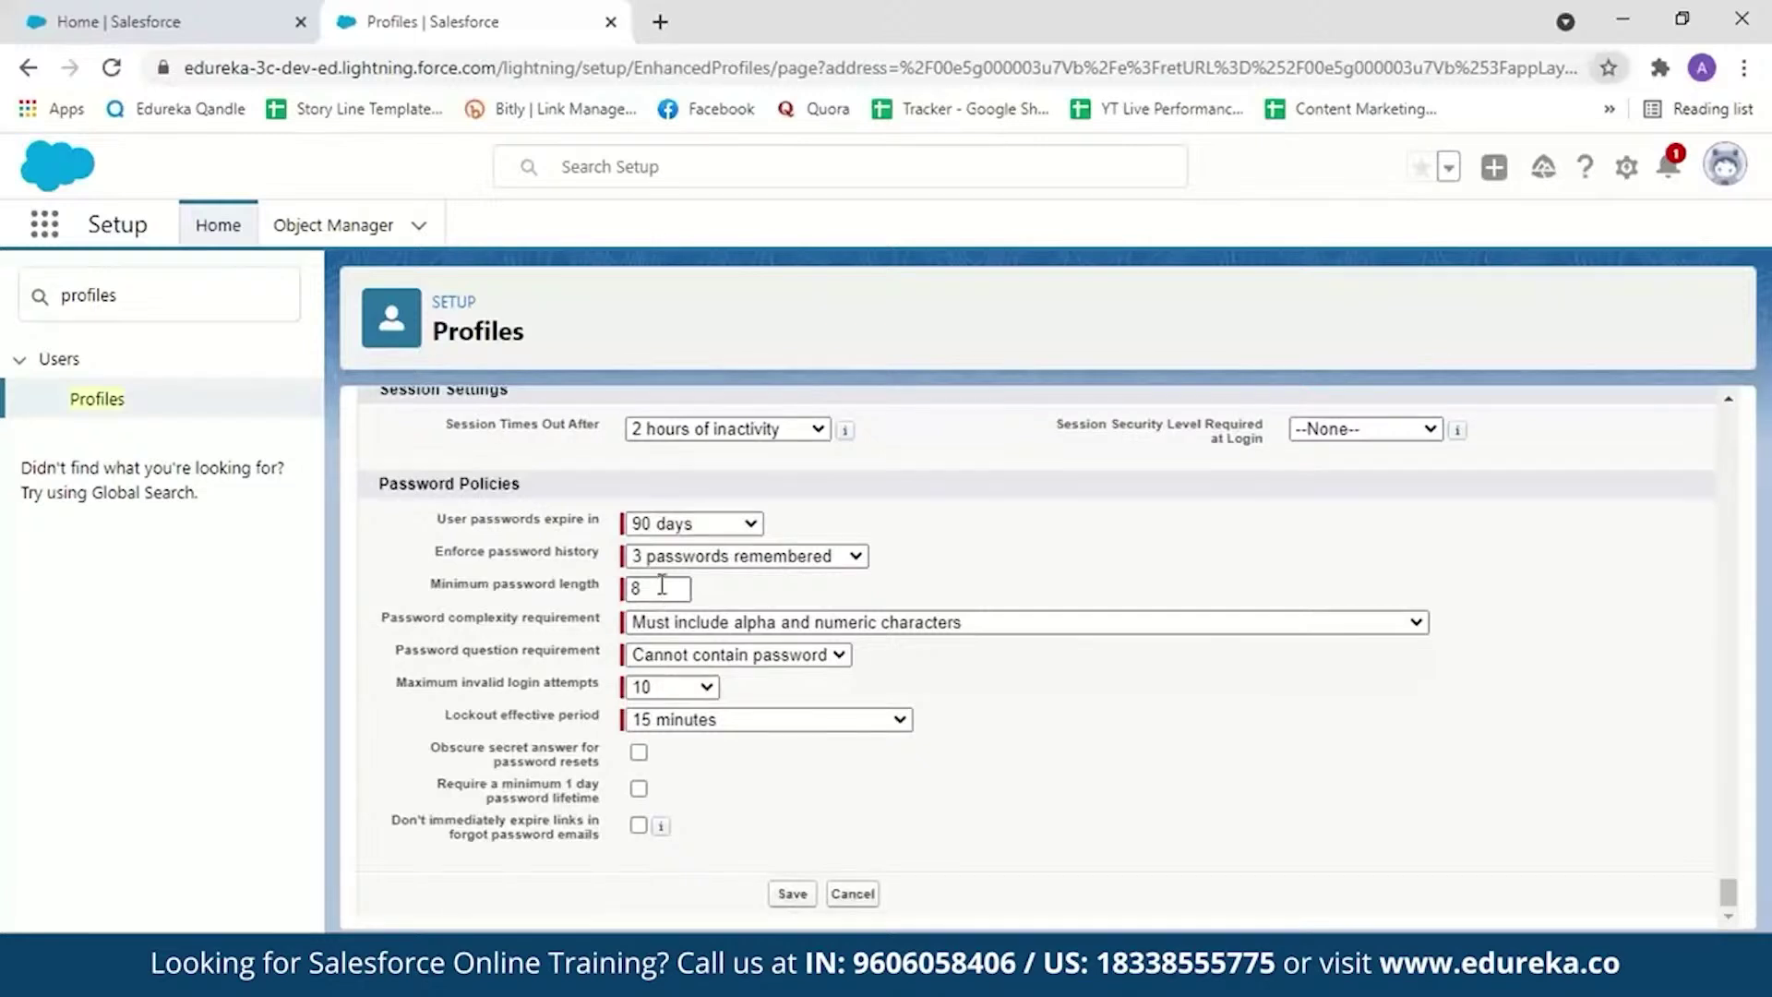
pyautogui.click(857, 557)
pyautogui.click(861, 563)
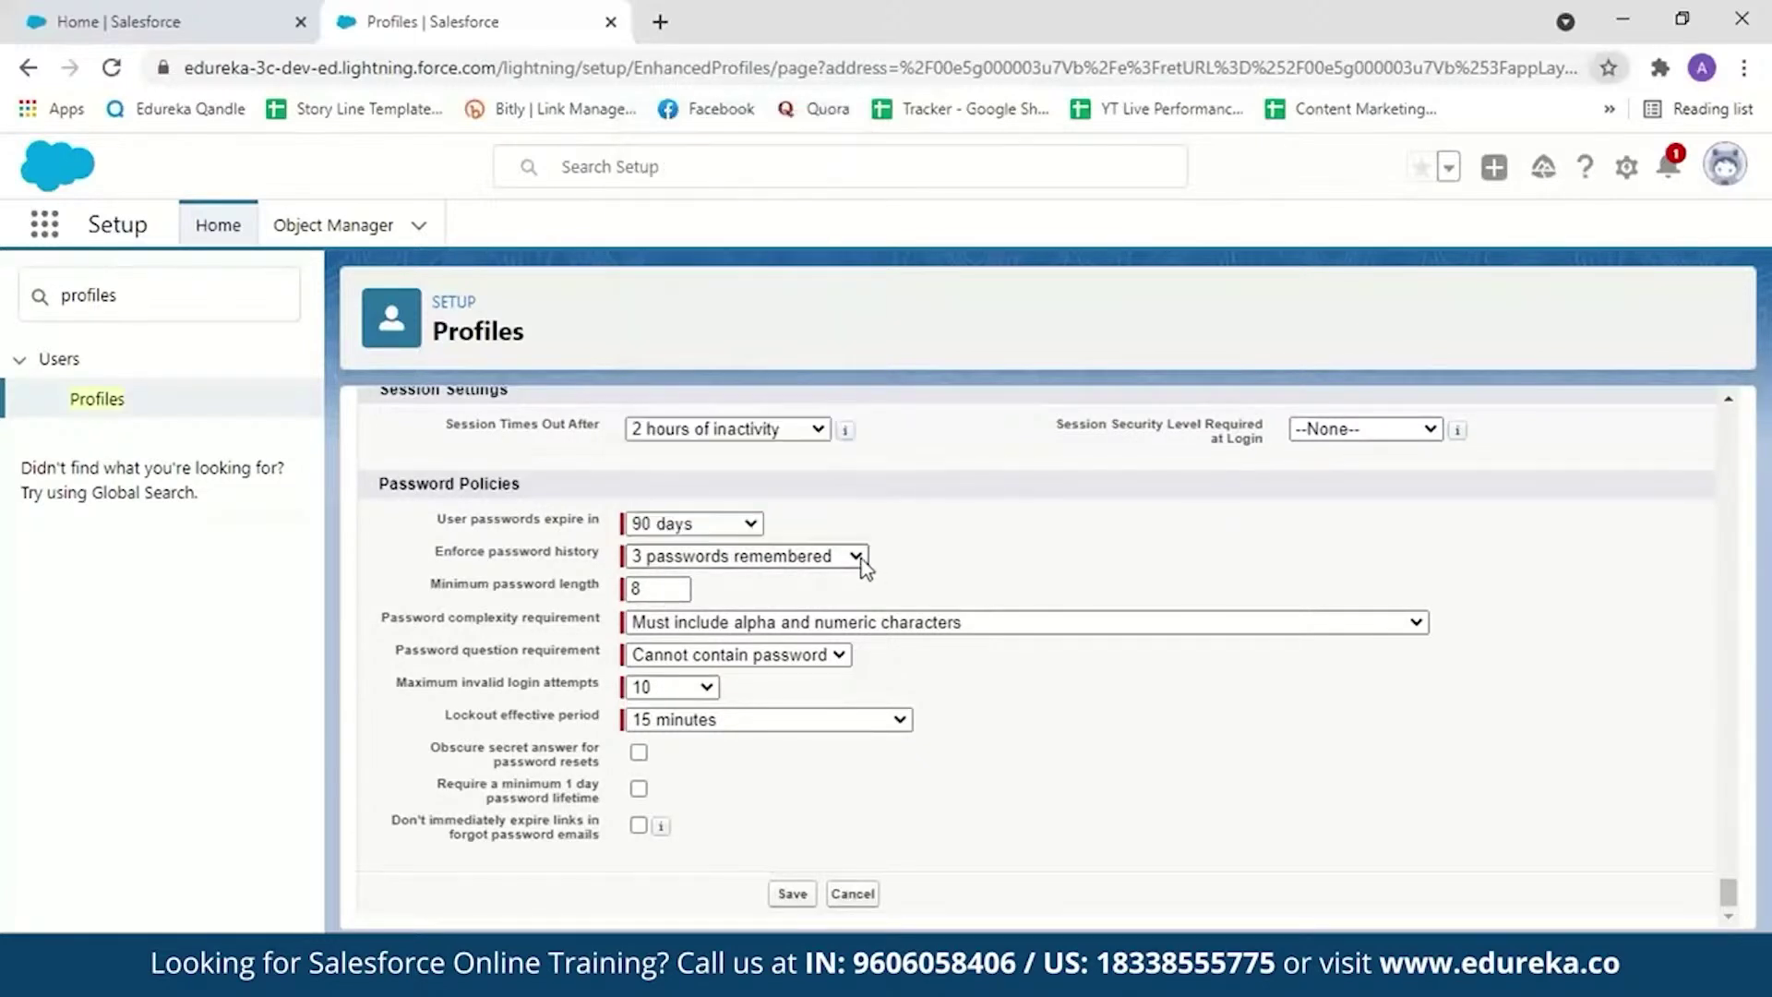
pyautogui.click(1408, 628)
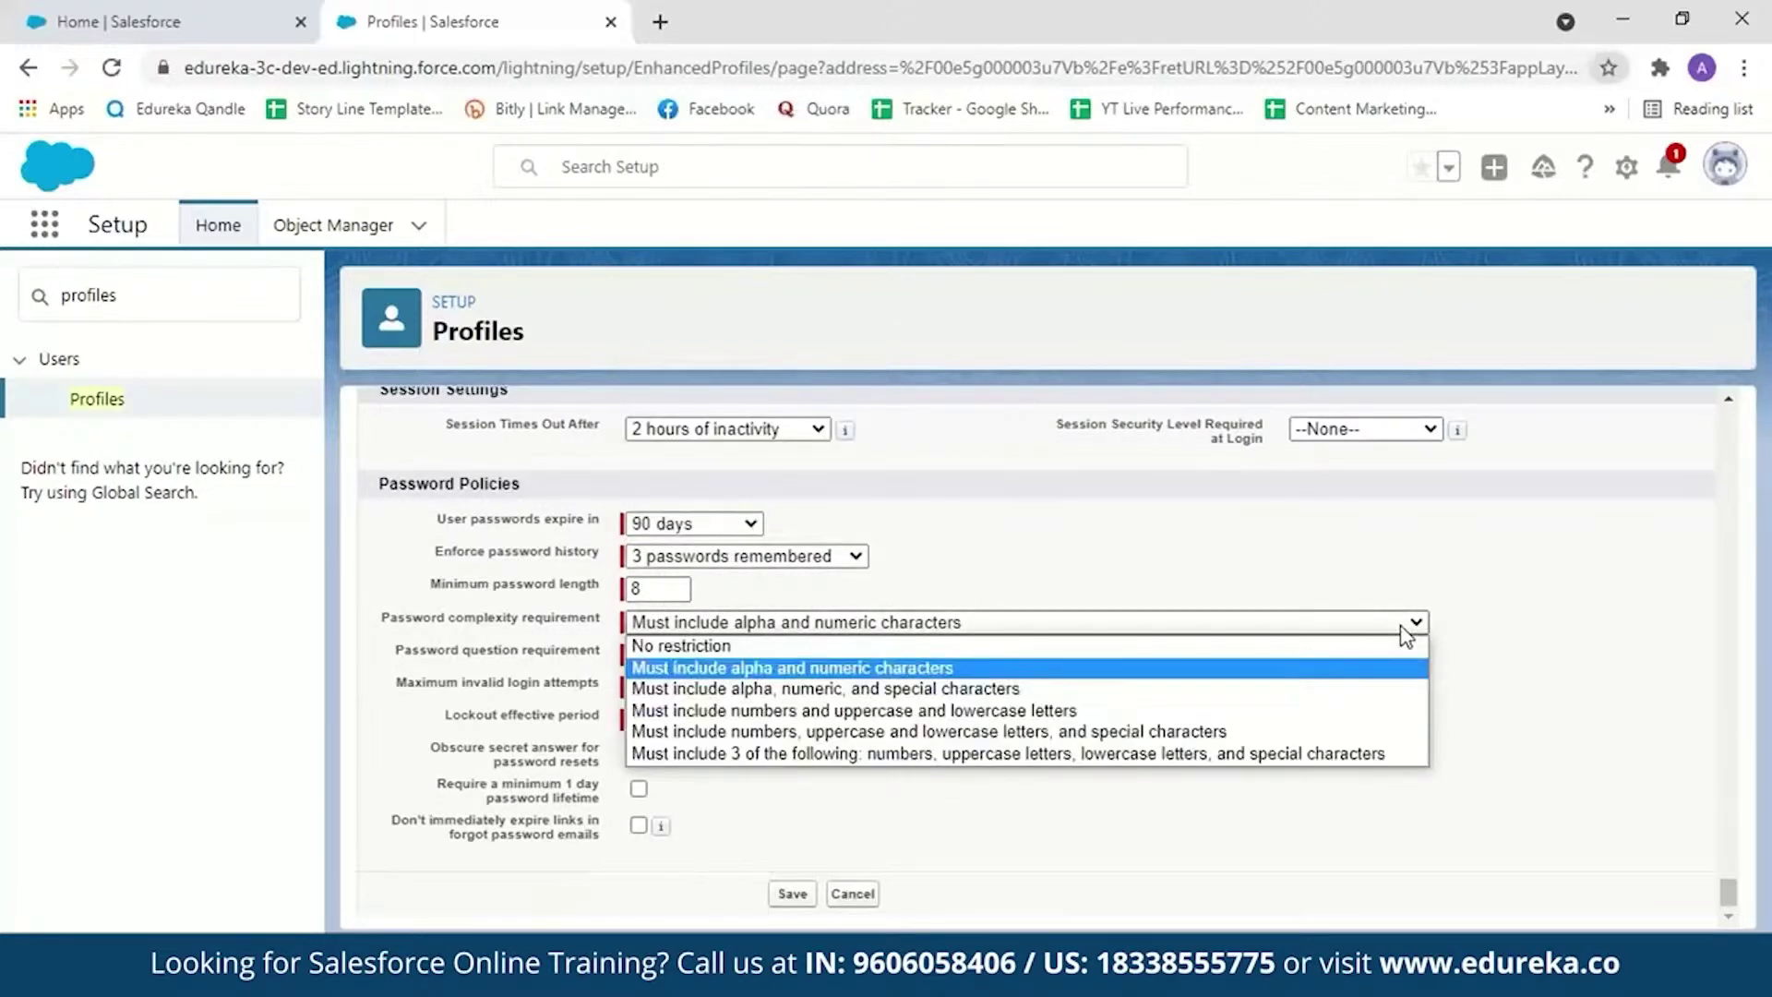
pyautogui.click(1510, 666)
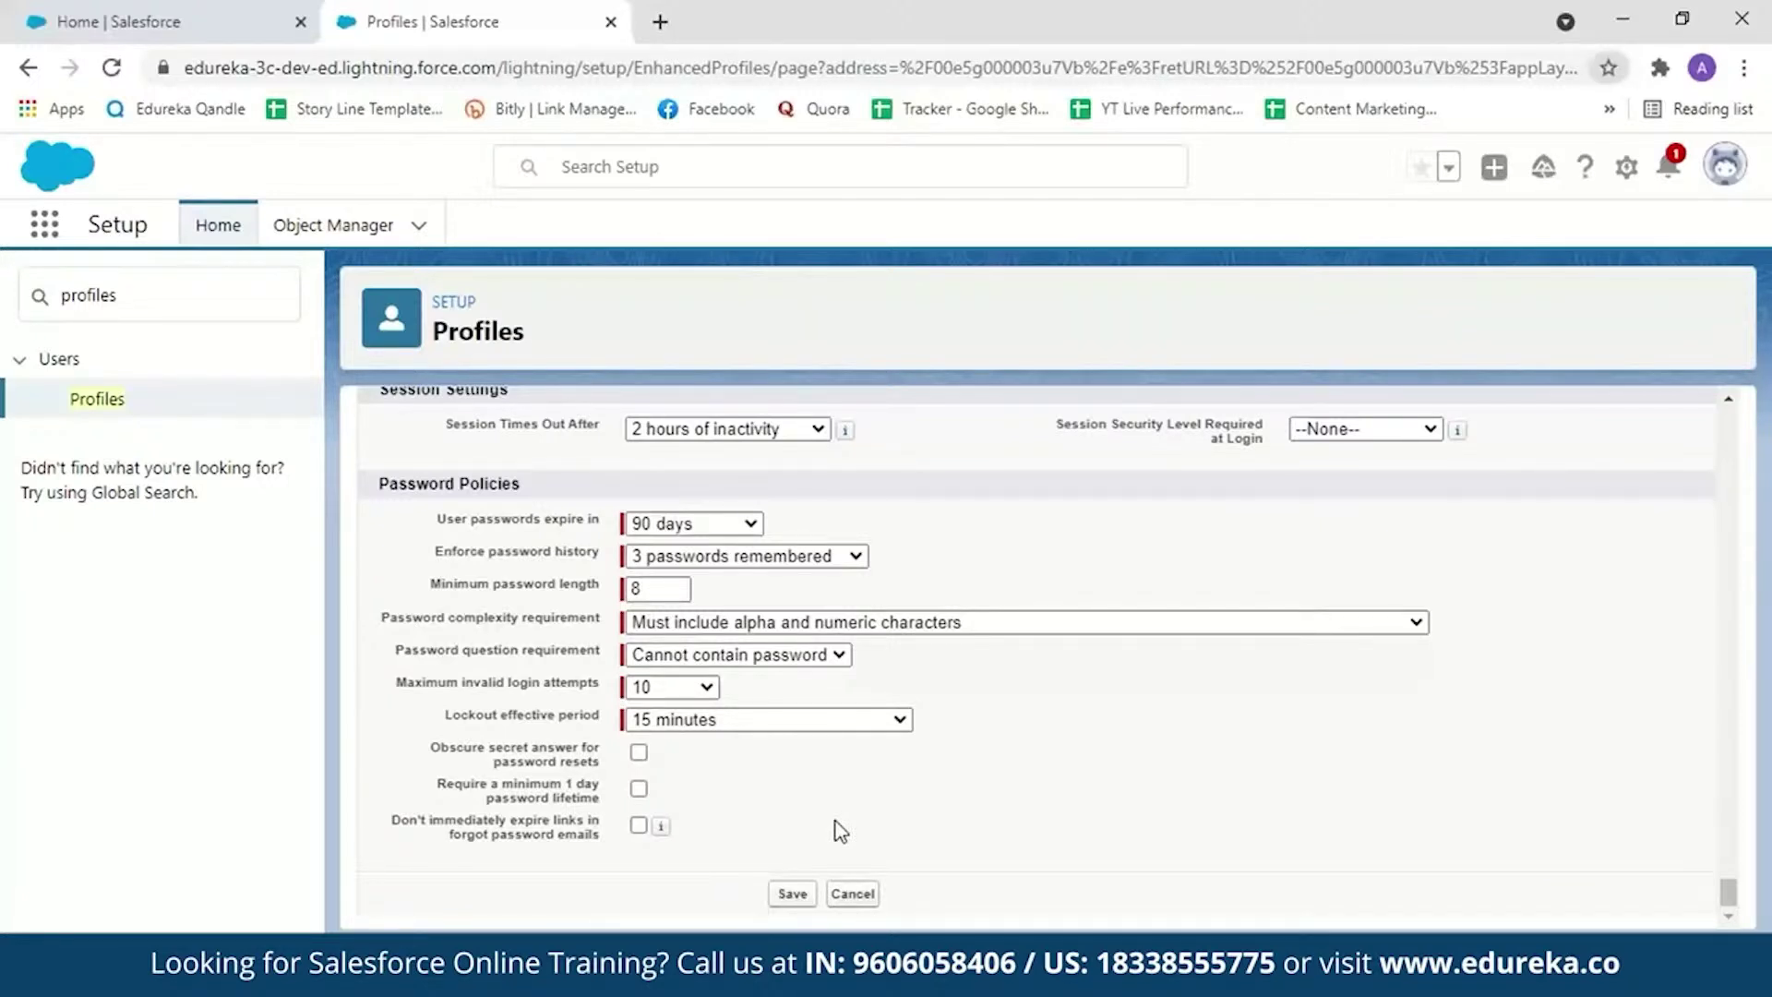
pyautogui.click(852, 893)
pyautogui.moveTo(1729, 428); pyautogui.dragTo(1767, 883)
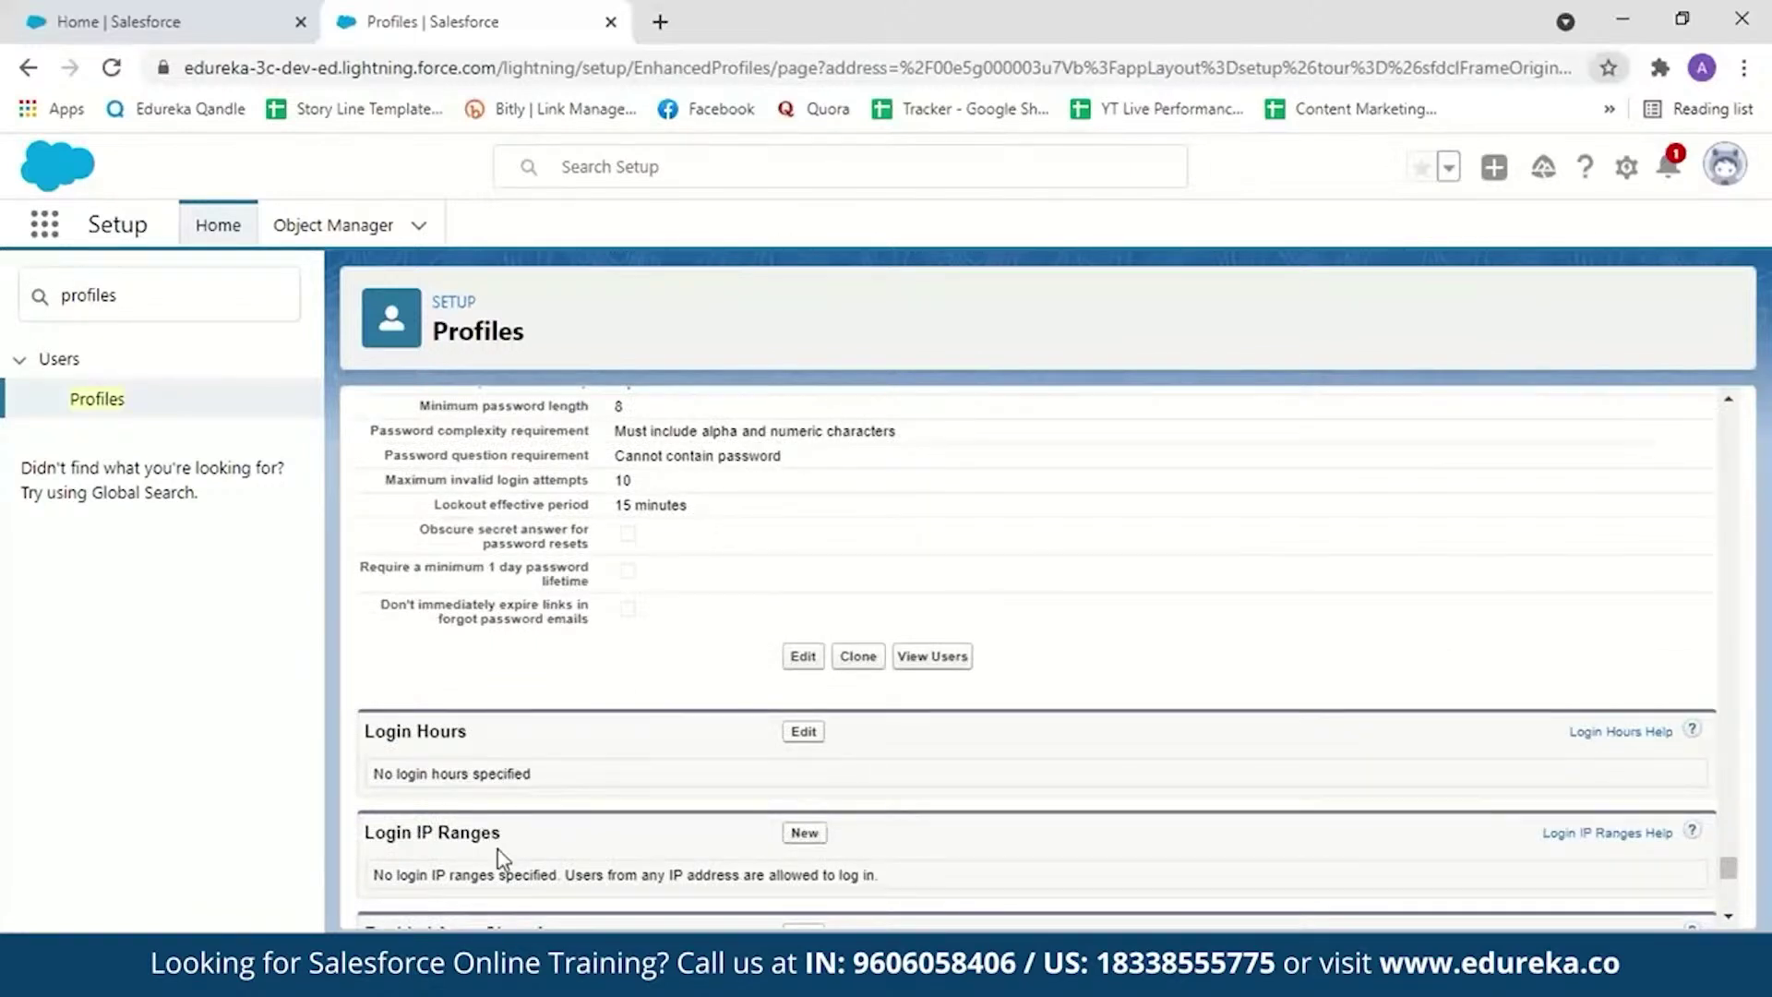
# Step: Review Monday's start-time options in the profile's Login Hours, then cancel without changes
pyautogui.click(810, 735)
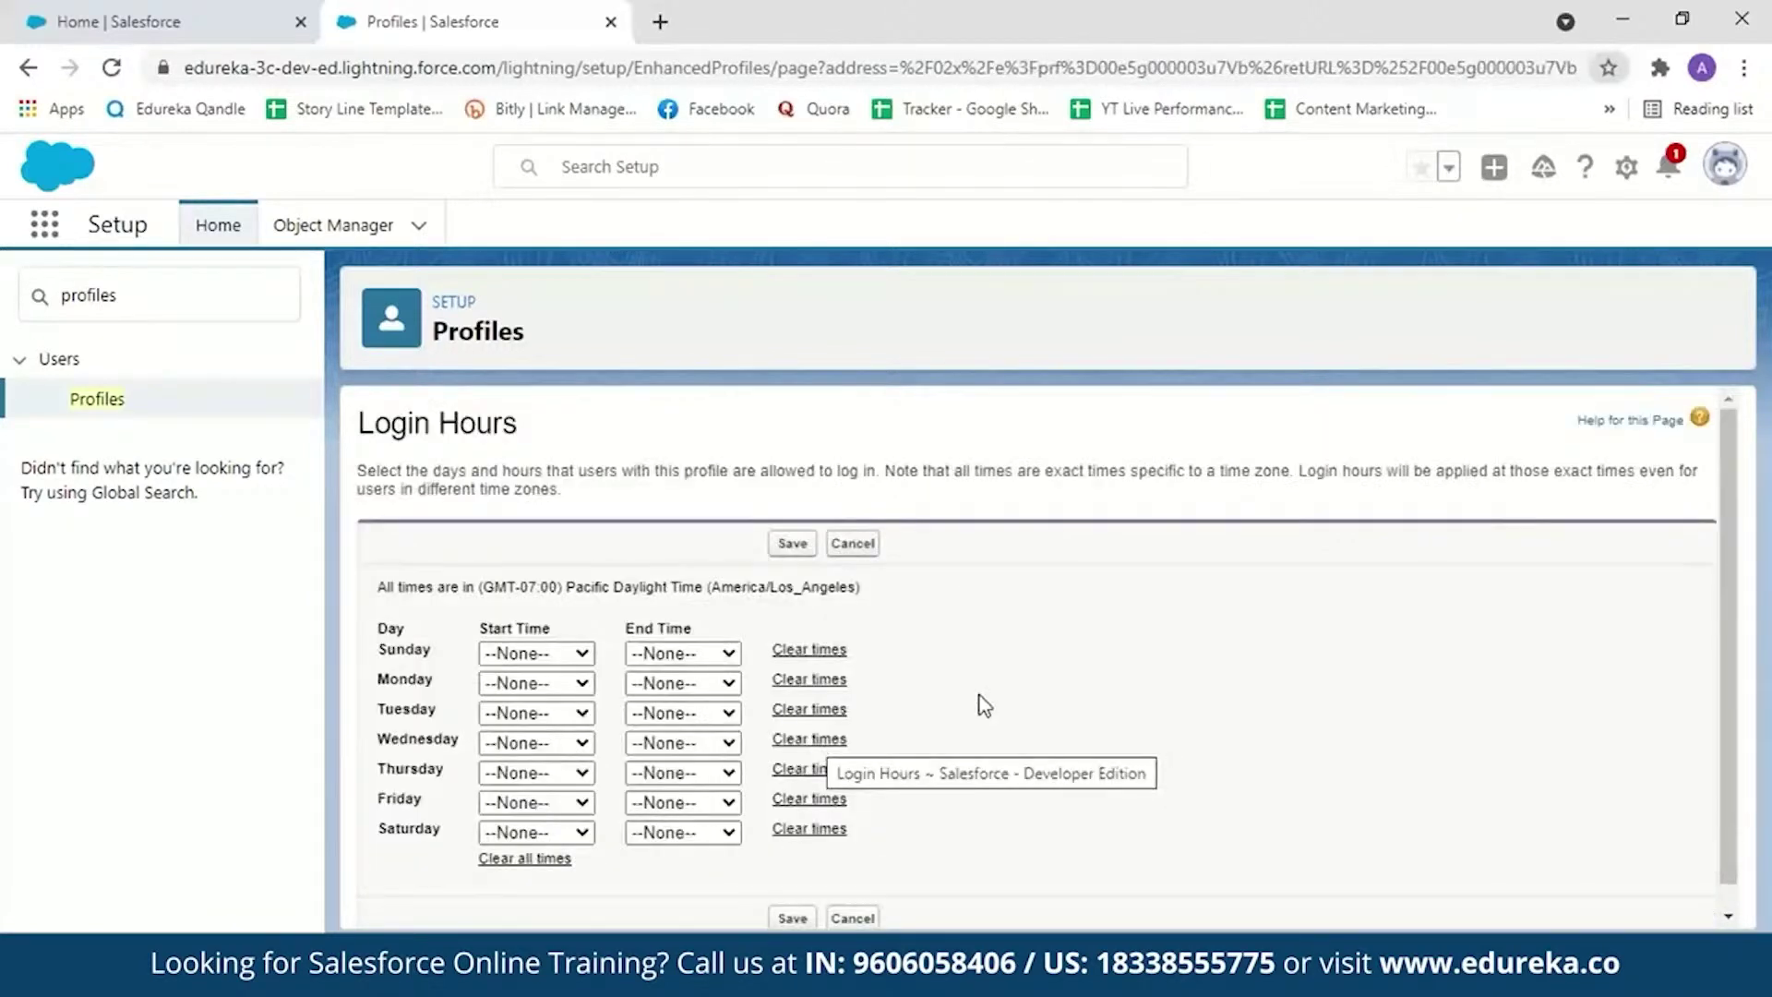
pyautogui.click(580, 694)
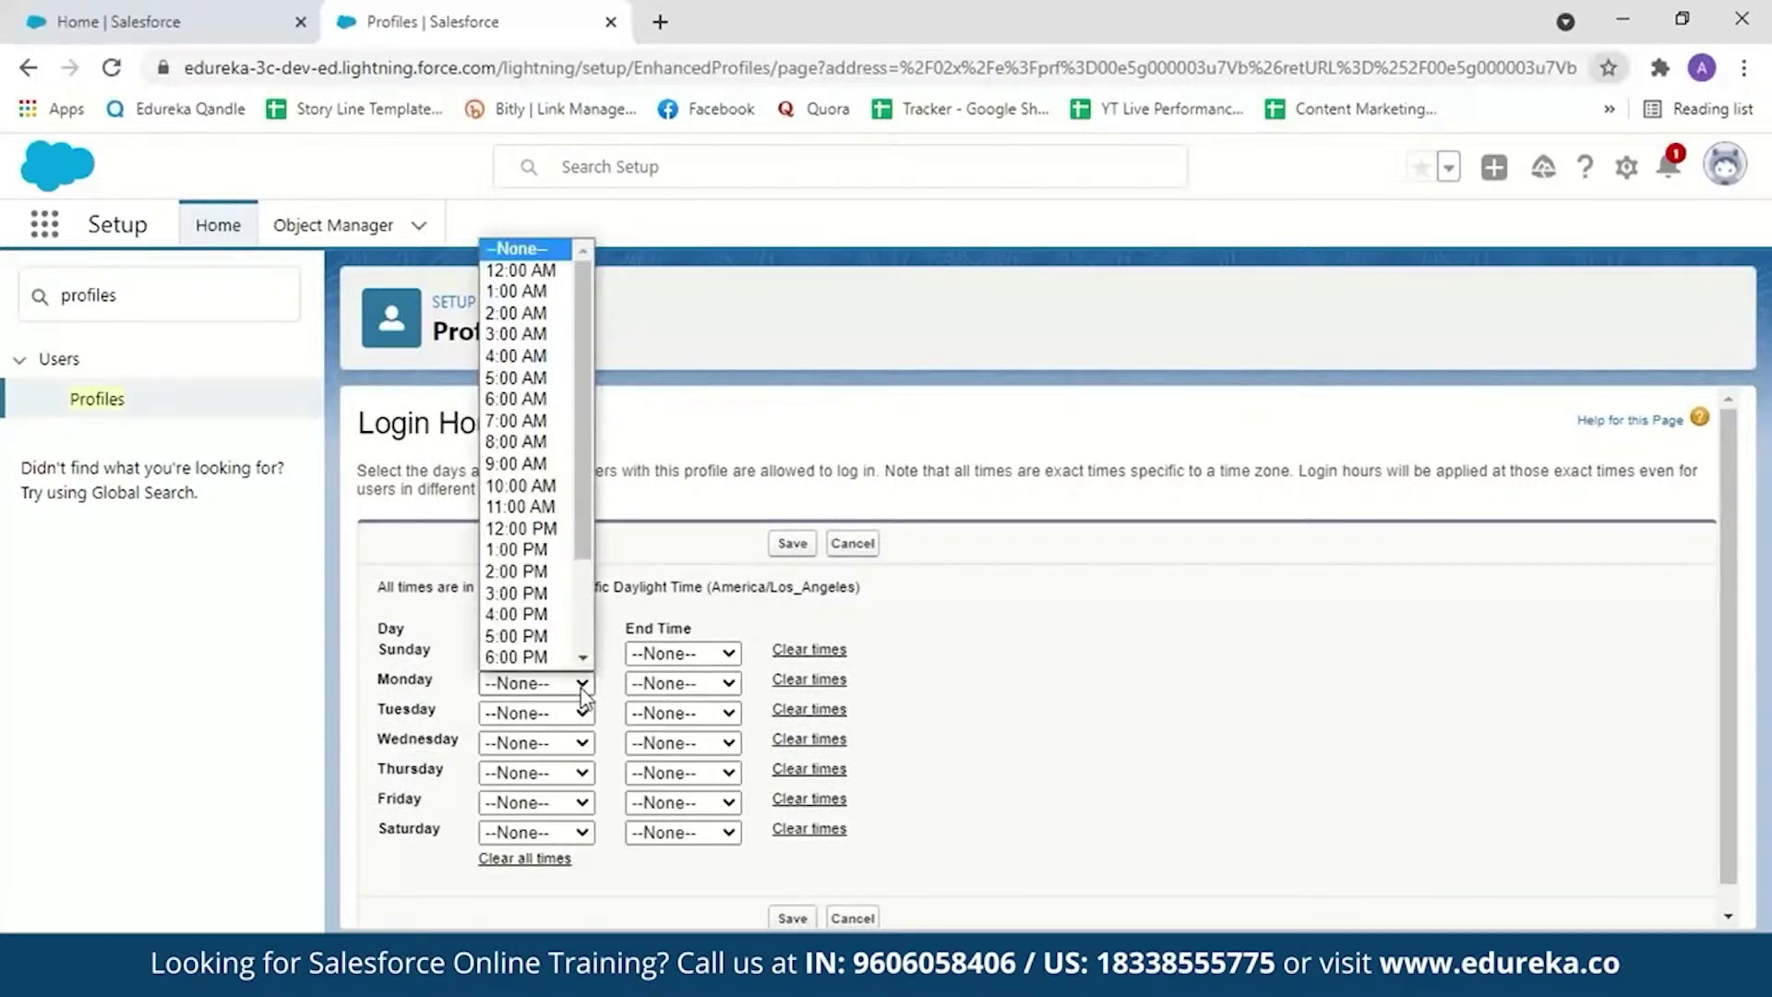
pyautogui.click(581, 697)
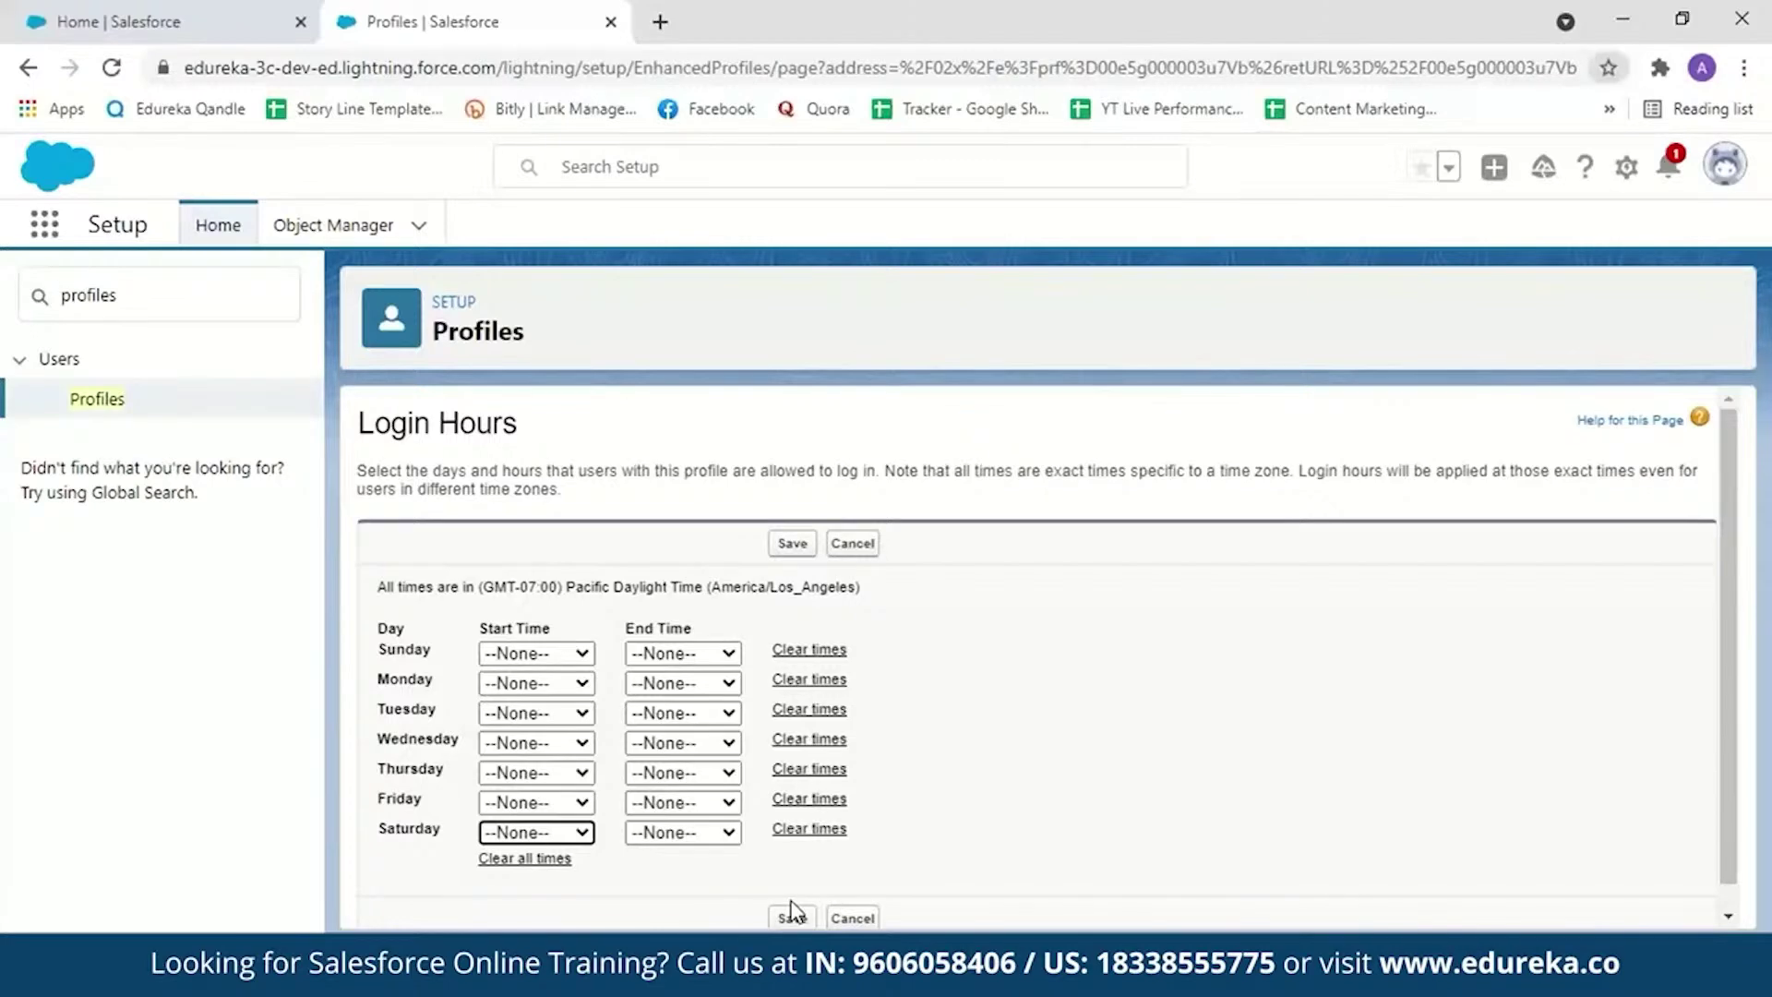
pyautogui.click(852, 544)
# Step: Start a new Login IP Range entry for the Contract Manager profile
pyautogui.scroll(-5, 1742, 495)
pyautogui.scroll(15, 874, 514)
pyautogui.click(803, 548)
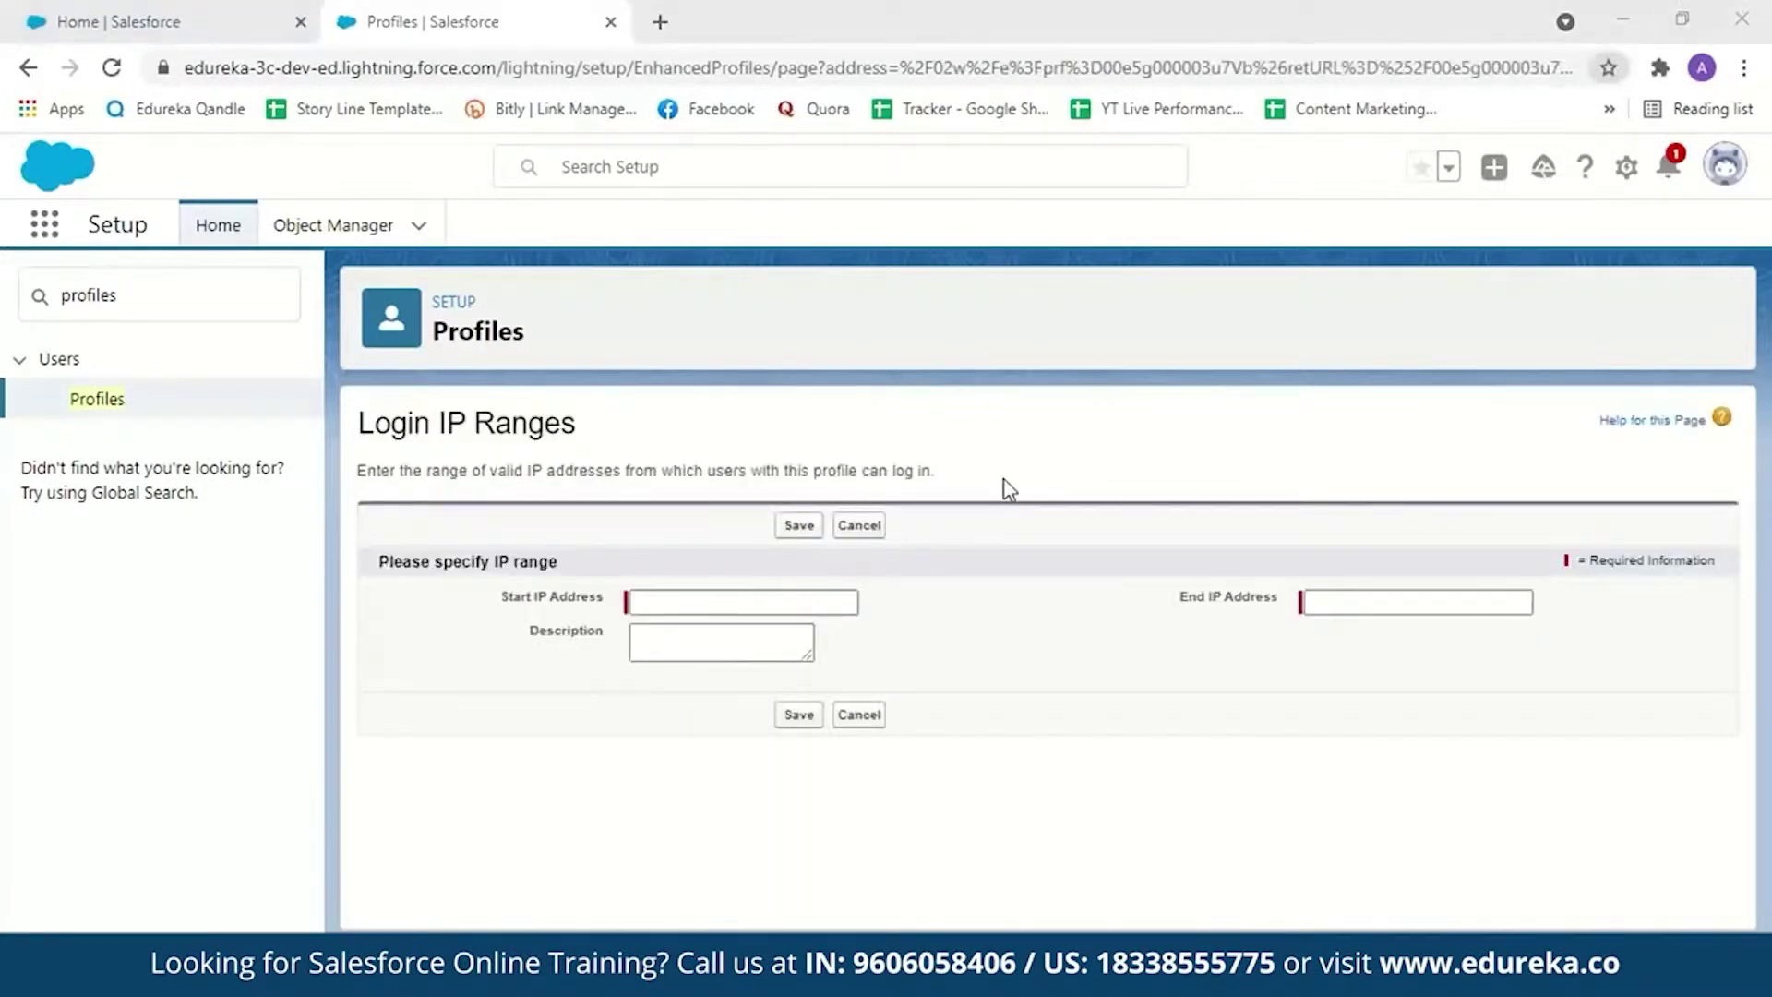